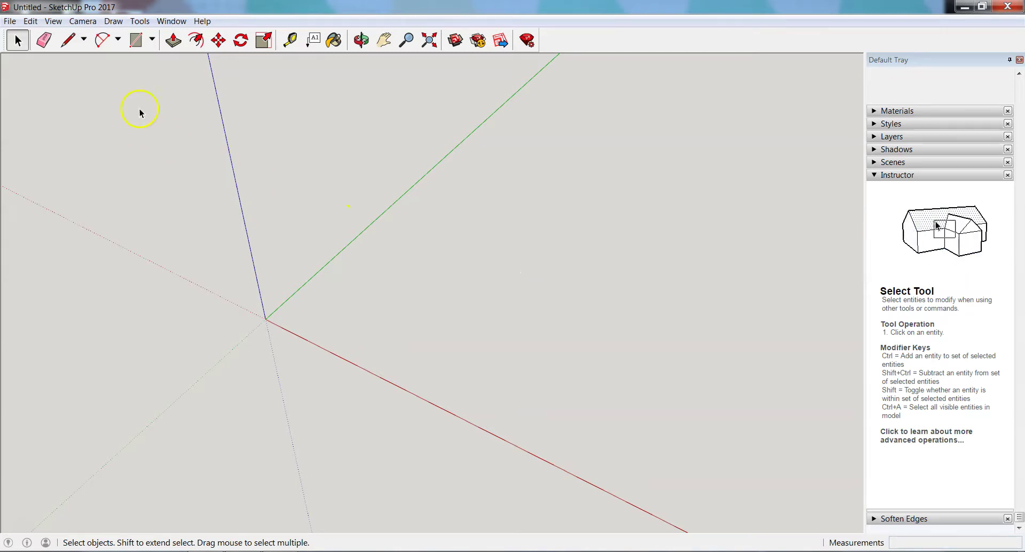
Step: Draw a rectangle from the origin and push/pull it up into an 8 9/16-inch-thick slab
{"action": "left_click", "coordinate": [136, 39]}
{"action": "left_click_drag", "start_coordinate": [266, 319], "coordinate": [592, 323]}
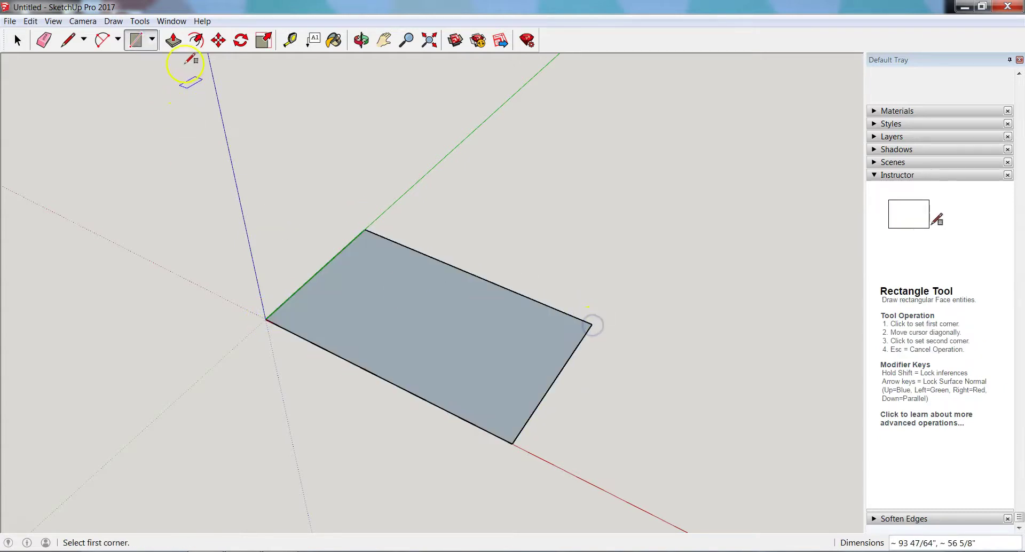
{"action": "left_click", "coordinate": [172, 40]}
{"action": "left_click_drag", "start_coordinate": [451, 337], "coordinate": [452, 319]}
{"action": "left_click", "coordinate": [597, 314]}
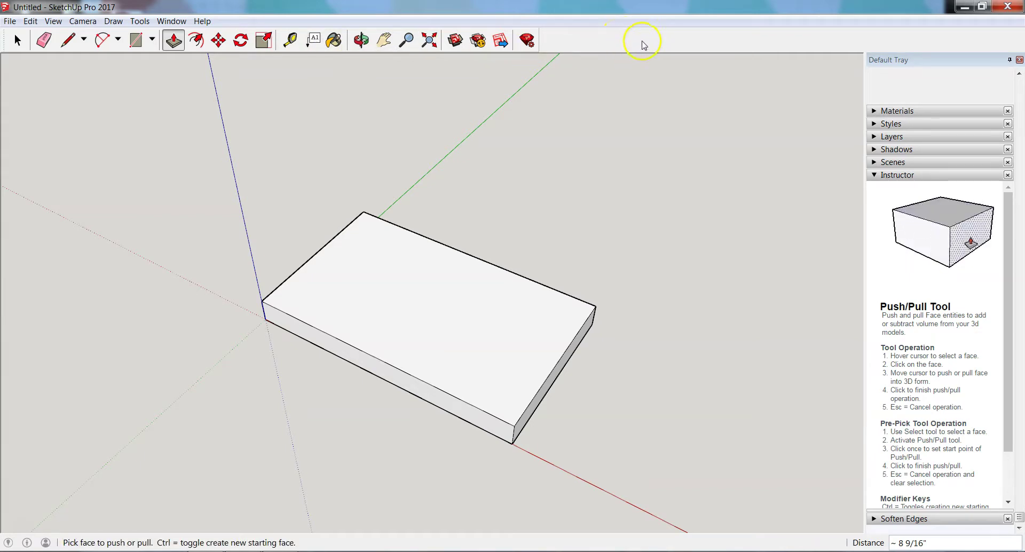
Step: Enable the Large Tool Set toolbar and start the 3D Text tool
{"action": "right_click", "coordinate": [643, 43]}
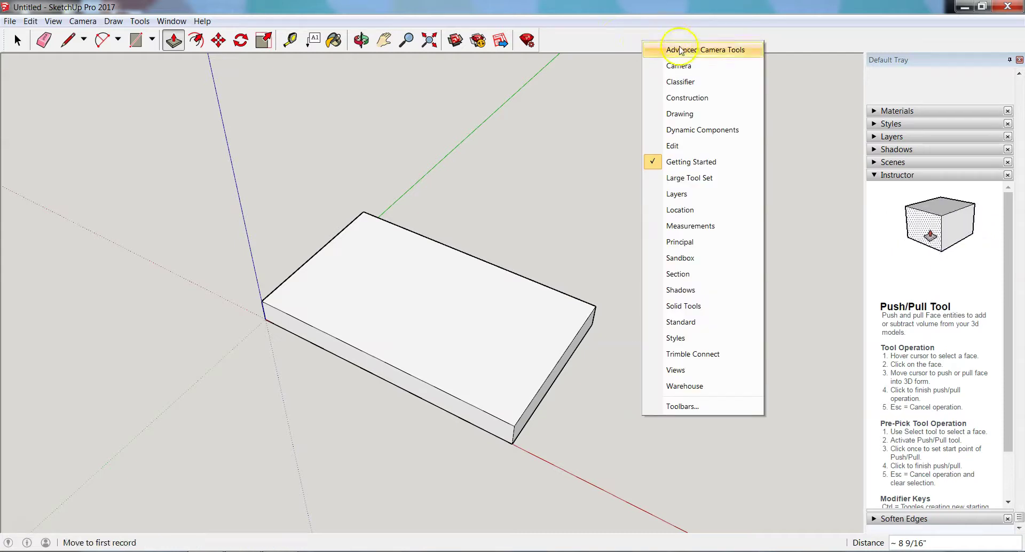
{"action": "left_click", "coordinate": [690, 178]}
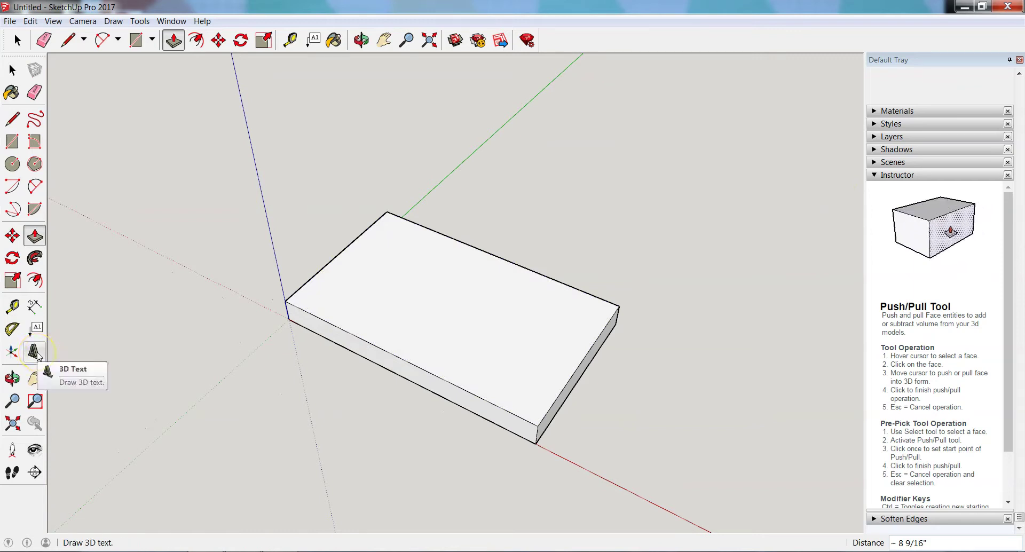
{"action": "left_click", "coordinate": [37, 355]}
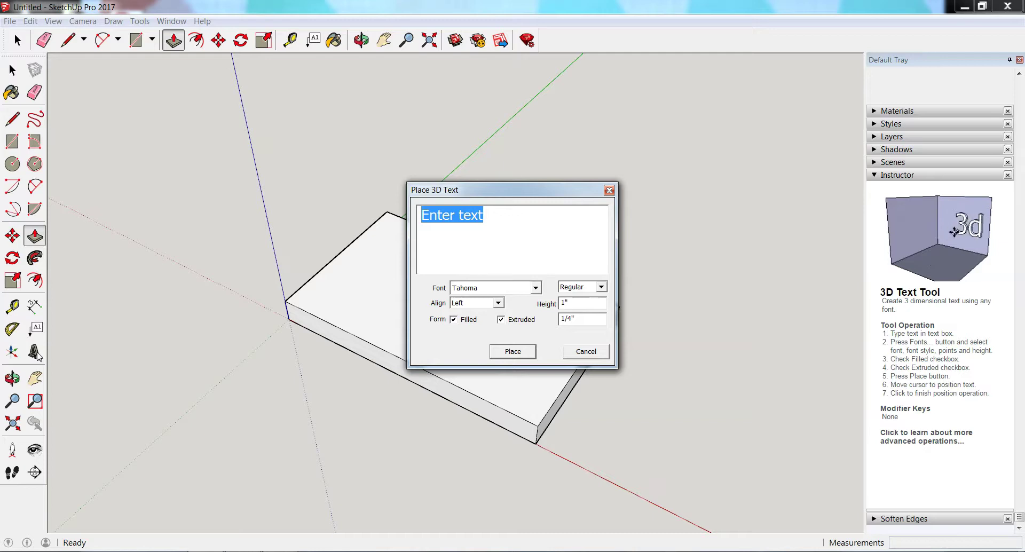
Step: Type 'Te' into the 3D text field and try the Times New Roman font
{"action": "type", "text": "Te"}
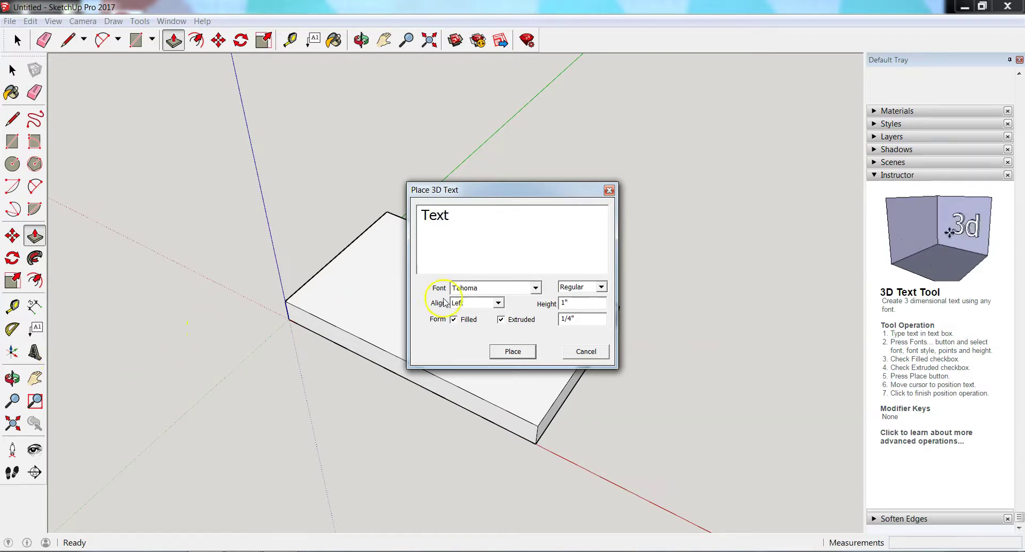
{"action": "left_click", "coordinate": [513, 288]}
{"action": "left_click", "coordinate": [512, 368]}
{"action": "left_click", "coordinate": [601, 288]}
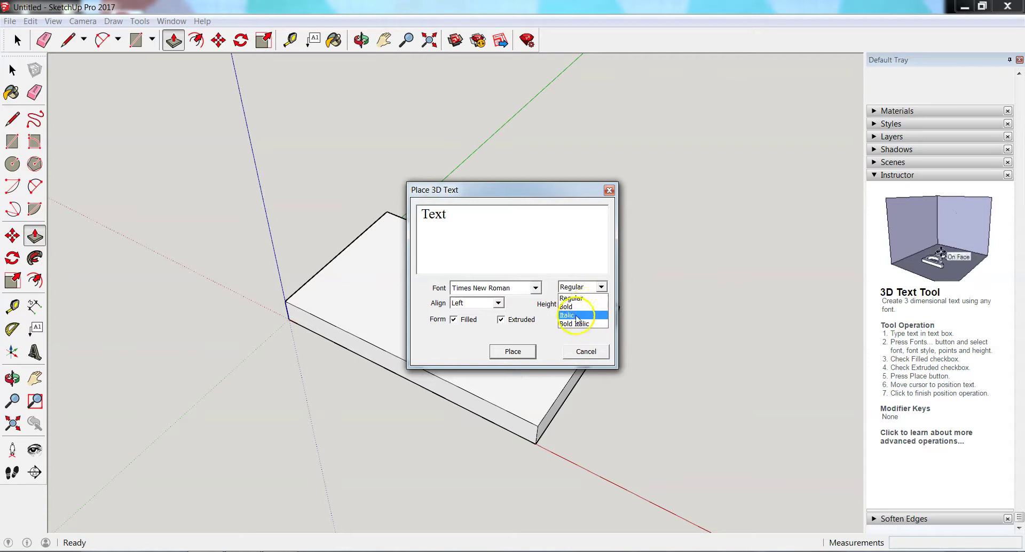
{"action": "left_click", "coordinate": [531, 293]}
Step: Change the 3D text font to Showcard Gothic
{"action": "left_click", "coordinate": [535, 287]}
{"action": "scroll", "coordinate": [515, 345], "scroll_direction": "up", "scroll_amount": 2}
{"action": "scroll", "coordinate": [518, 350], "scroll_direction": "up", "scroll_amount": 2}
{"action": "scroll", "coordinate": [521, 353], "scroll_direction": "up", "scroll_amount": 2}
{"action": "scroll", "coordinate": [520, 352], "scroll_direction": "up", "scroll_amount": 2}
{"action": "scroll", "coordinate": [521, 352], "scroll_direction": "up", "scroll_amount": 2}
{"action": "scroll", "coordinate": [522, 353], "scroll_direction": "up", "scroll_amount": 2}
{"action": "scroll", "coordinate": [521, 353], "scroll_direction": "up", "scroll_amount": 3}
{"action": "scroll", "coordinate": [522, 351], "scroll_direction": "down", "scroll_amount": 1}
{"action": "scroll", "coordinate": [521, 350], "scroll_direction": "up", "scroll_amount": 1}
{"action": "scroll", "coordinate": [522, 348], "scroll_direction": "up", "scroll_amount": 1}
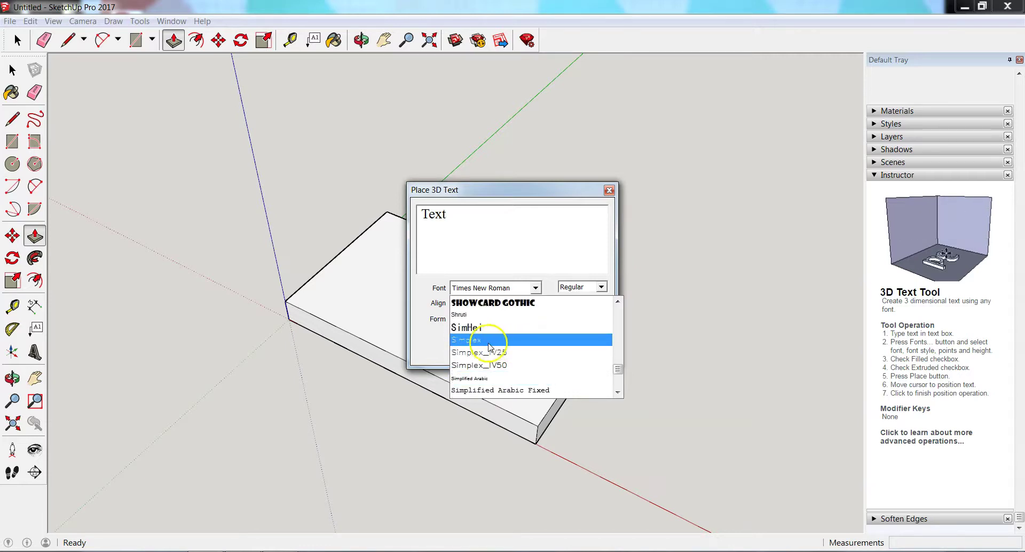
{"action": "scroll", "coordinate": [517, 356], "scroll_direction": "up", "scroll_amount": 1}
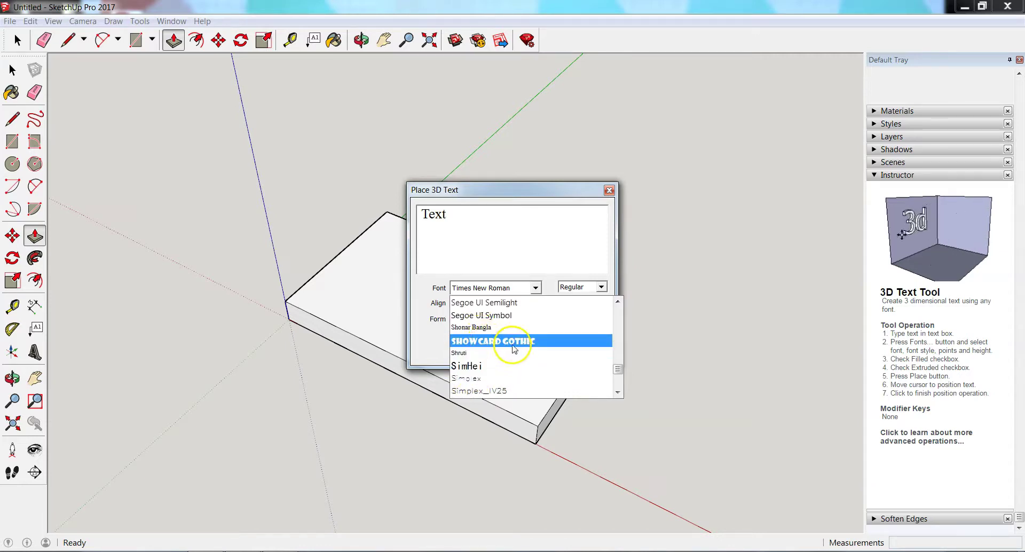
{"action": "left_click", "coordinate": [514, 342]}
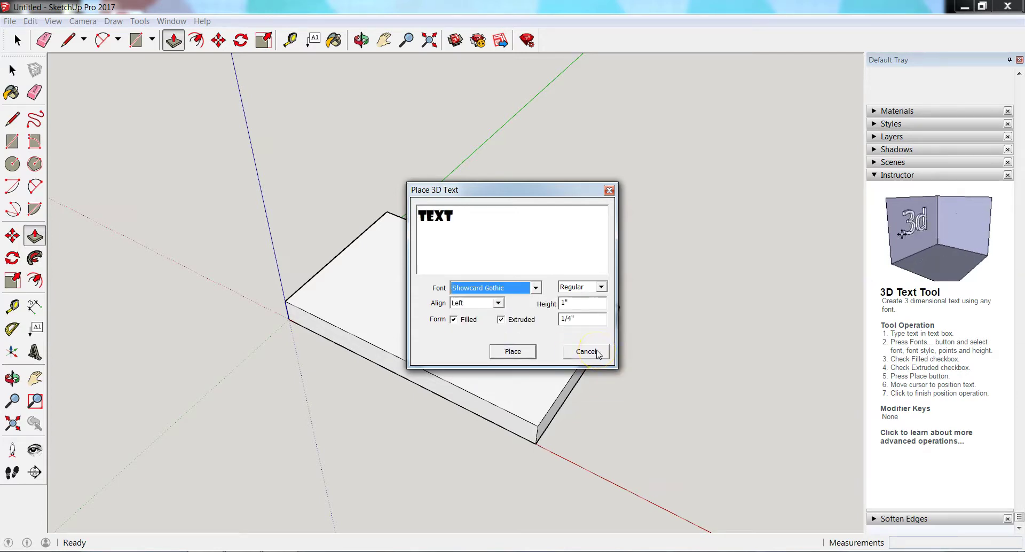
Step: Set the text alignment to Left and edit the 1/4-inch extrusion depth
{"action": "left_click", "coordinate": [610, 323]}
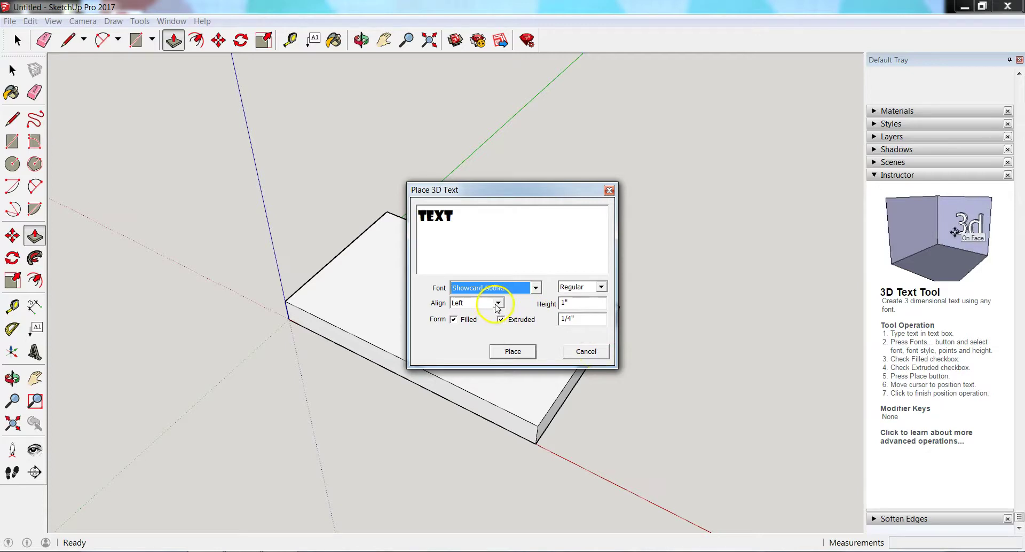
{"action": "left_click", "coordinate": [498, 304]}
{"action": "left_click", "coordinate": [470, 320]}
{"action": "left_click", "coordinate": [500, 303]}
{"action": "left_click", "coordinate": [470, 314]}
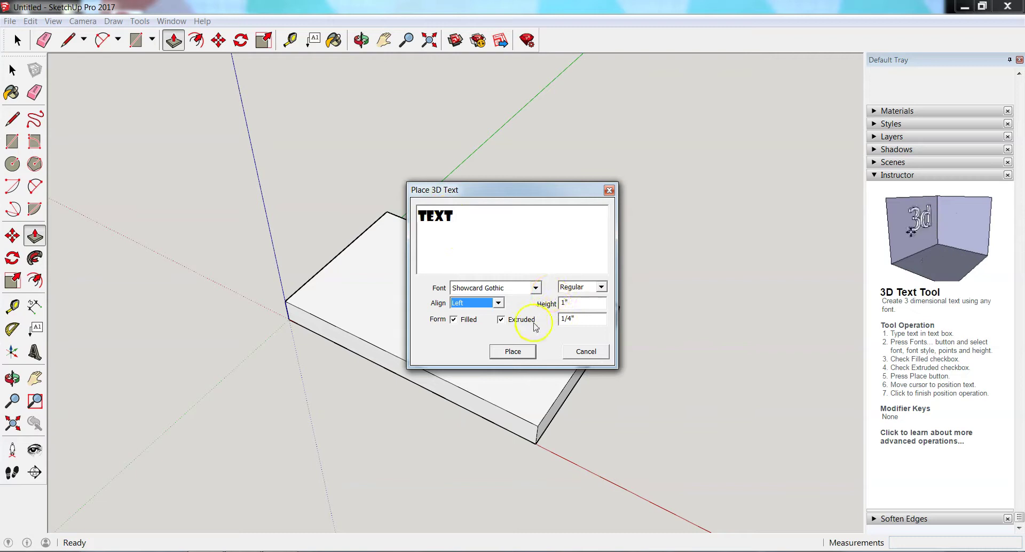
{"action": "left_click", "coordinate": [575, 321]}
{"action": "key", "text": "BackSpace"}
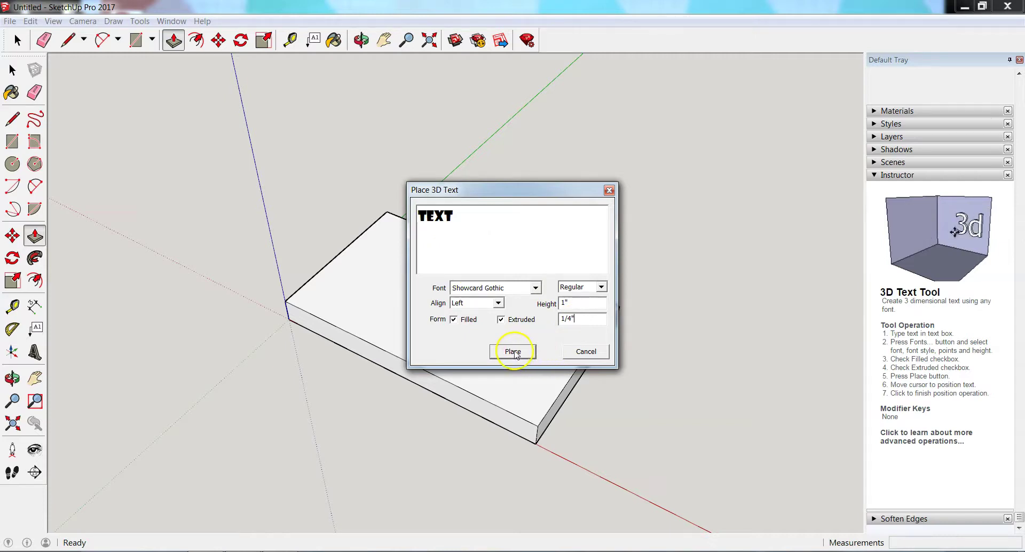
Step: Place the extruded TEXT lettering on the slab's top corner at the origin
{"action": "left_click", "coordinate": [513, 351]}
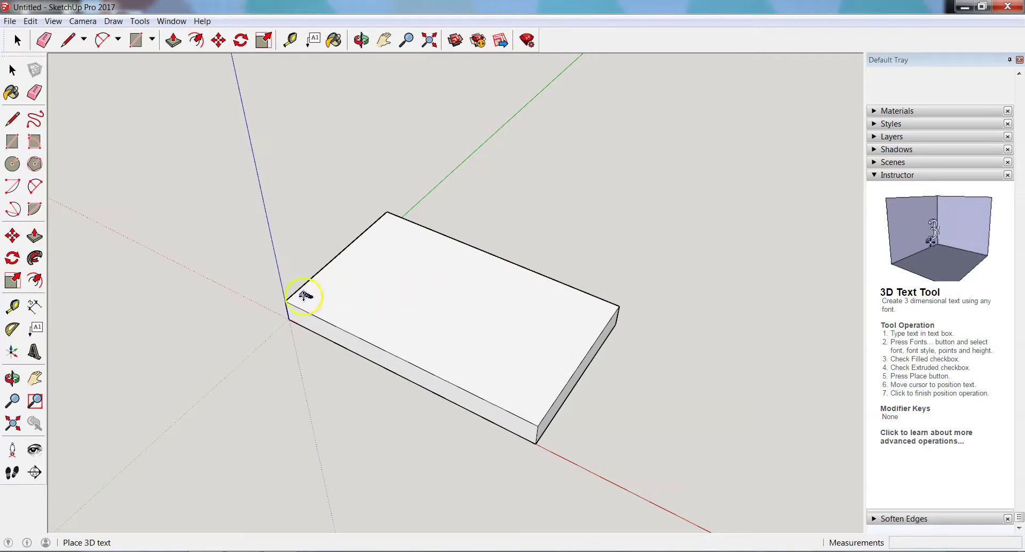
{"action": "scroll", "coordinate": [297, 291], "scroll_direction": "up", "scroll_amount": 2}
{"action": "scroll", "coordinate": [282, 293], "scroll_direction": "up", "scroll_amount": 2}
{"action": "scroll", "coordinate": [289, 298], "scroll_direction": "up", "scroll_amount": 2}
{"action": "scroll", "coordinate": [286, 293], "scroll_direction": "up", "scroll_amount": 2}
{"action": "scroll", "coordinate": [281, 304], "scroll_direction": "up", "scroll_amount": 1}
{"action": "scroll", "coordinate": [279, 309], "scroll_direction": "up", "scroll_amount": 2}
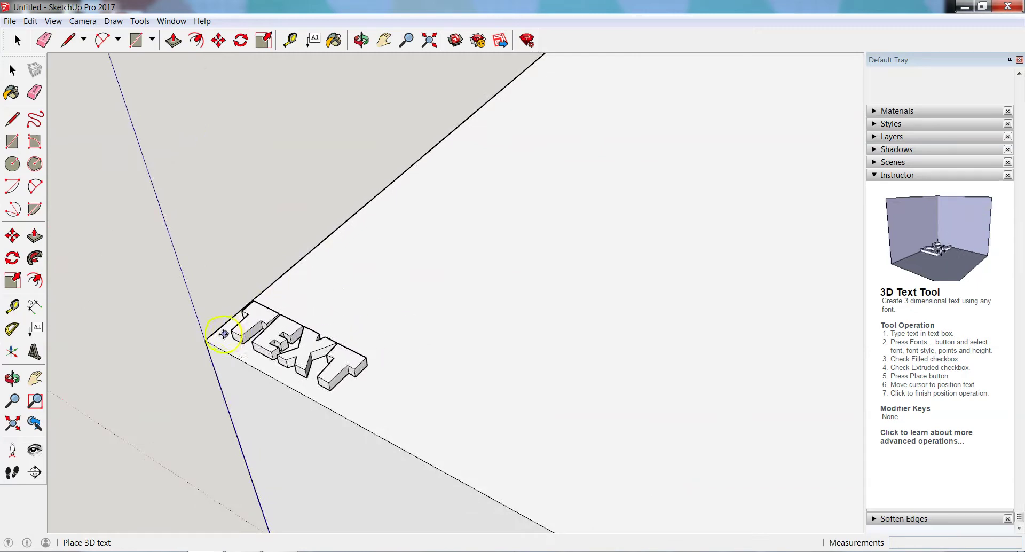
{"action": "left_click", "coordinate": [207, 340]}
Step: Pan and zoom in on the lettering at the slab corner
{"action": "scroll", "coordinate": [389, 342], "scroll_direction": "down", "scroll_amount": 1}
{"action": "scroll", "coordinate": [465, 353], "scroll_direction": "down", "scroll_amount": 1}
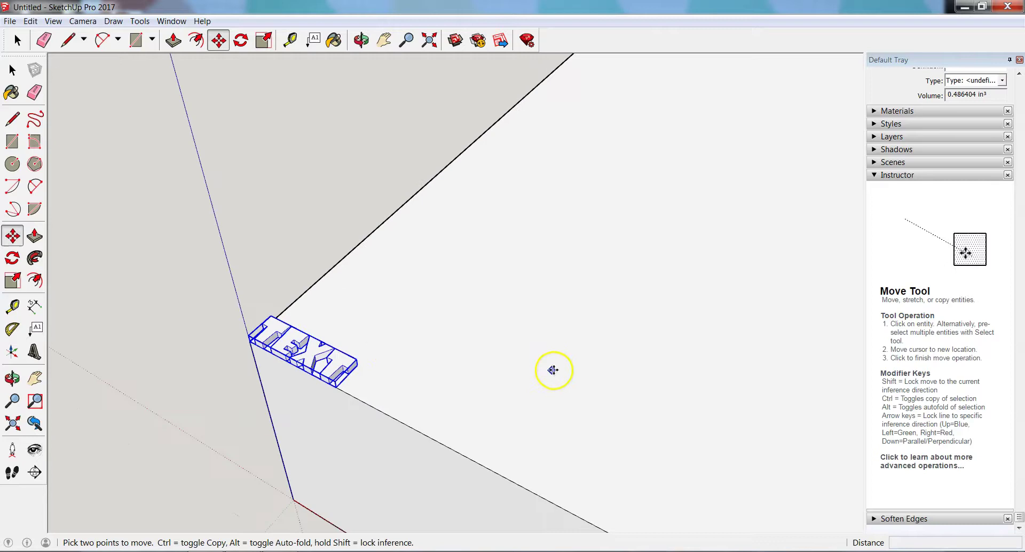
{"action": "scroll", "coordinate": [565, 347], "scroll_direction": "down", "scroll_amount": 2}
{"action": "scroll", "coordinate": [632, 346], "scroll_direction": "down", "scroll_amount": 1}
{"action": "scroll", "coordinate": [698, 344], "scroll_direction": "down", "scroll_amount": 2}
{"action": "scroll", "coordinate": [698, 344], "scroll_direction": "down", "scroll_amount": 2}
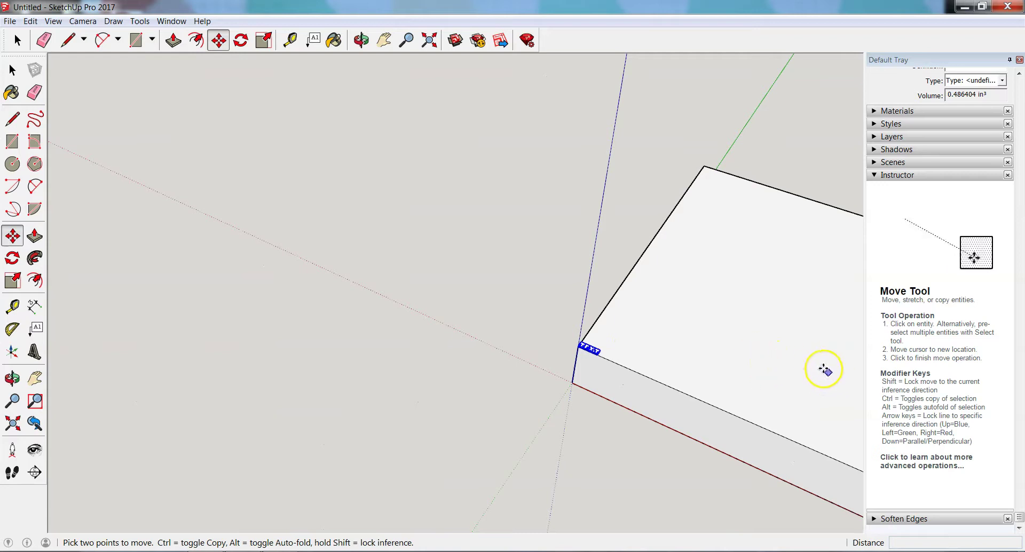
{"action": "left_click", "coordinate": [385, 41]}
{"action": "mouse_move", "coordinate": [684, 202]}
{"action": "left_mouse_down"}
{"action": "mouse_move", "coordinate": [462, 210]}
{"action": "mouse_move", "coordinate": [530, 231]}
{"action": "left_mouse_up"}
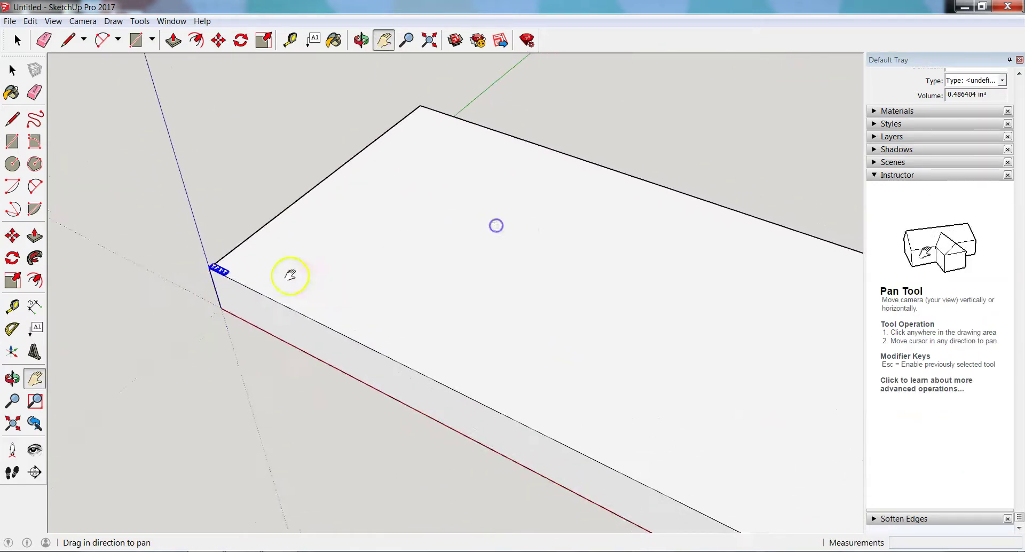
{"action": "scroll", "coordinate": [182, 249], "scroll_direction": "up", "scroll_amount": 2}
{"action": "scroll", "coordinate": [247, 270], "scroll_direction": "up", "scroll_amount": 2}
{"action": "scroll", "coordinate": [252, 279], "scroll_direction": "up", "scroll_amount": 3}
{"action": "scroll", "coordinate": [237, 292], "scroll_direction": "up", "scroll_amount": 3}
{"action": "scroll", "coordinate": [262, 301], "scroll_direction": "up", "scroll_amount": 2}
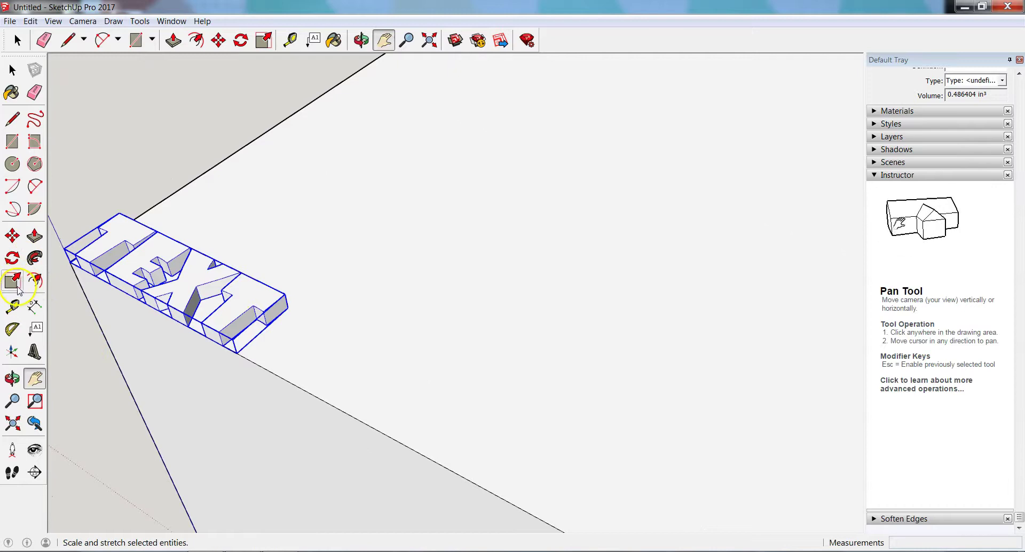
Step: Scale the TEXT lettering up in red/green to span the slab's end
{"action": "left_click", "coordinate": [16, 287]}
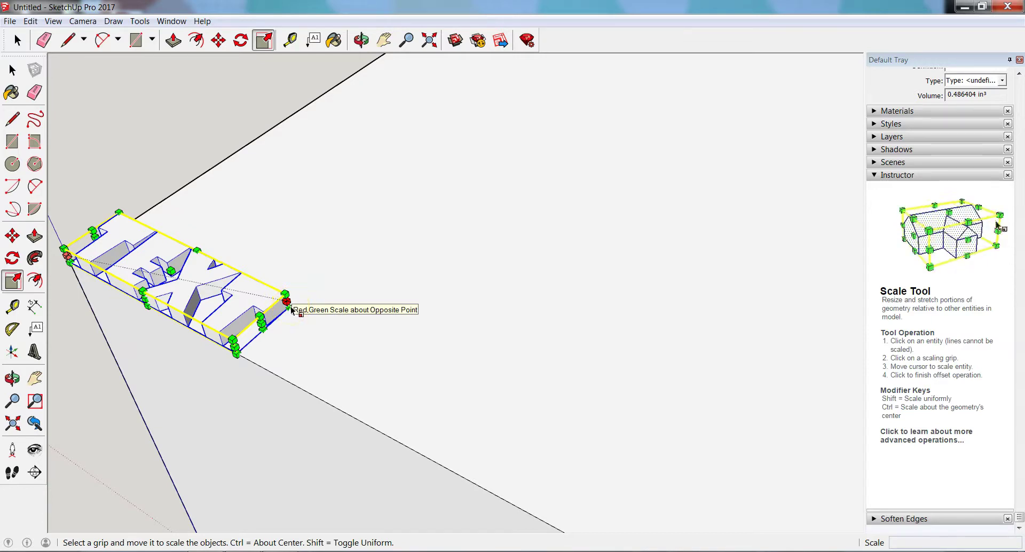
{"action": "scroll", "coordinate": [291, 309], "scroll_direction": "down", "scroll_amount": 3}
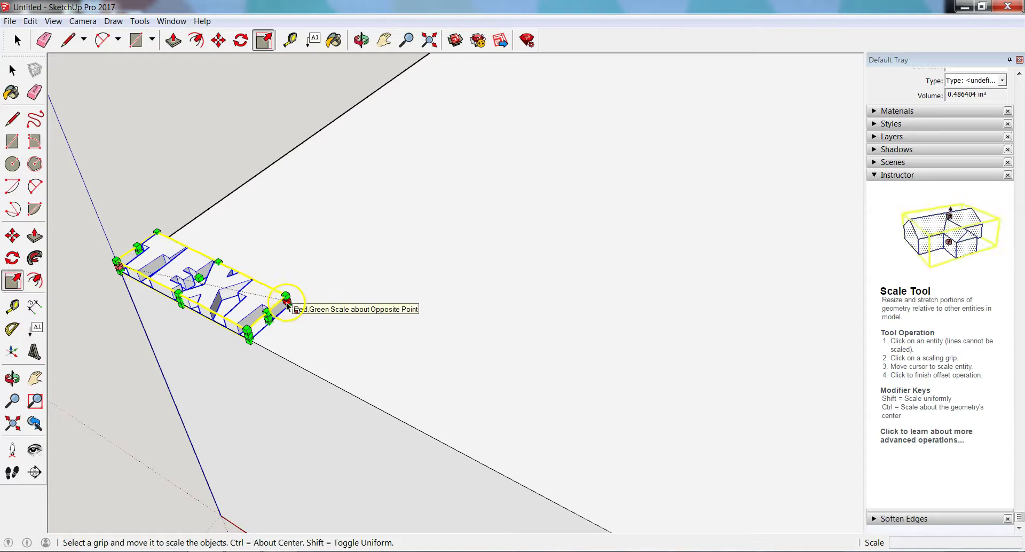
{"action": "left_click", "coordinate": [288, 304]}
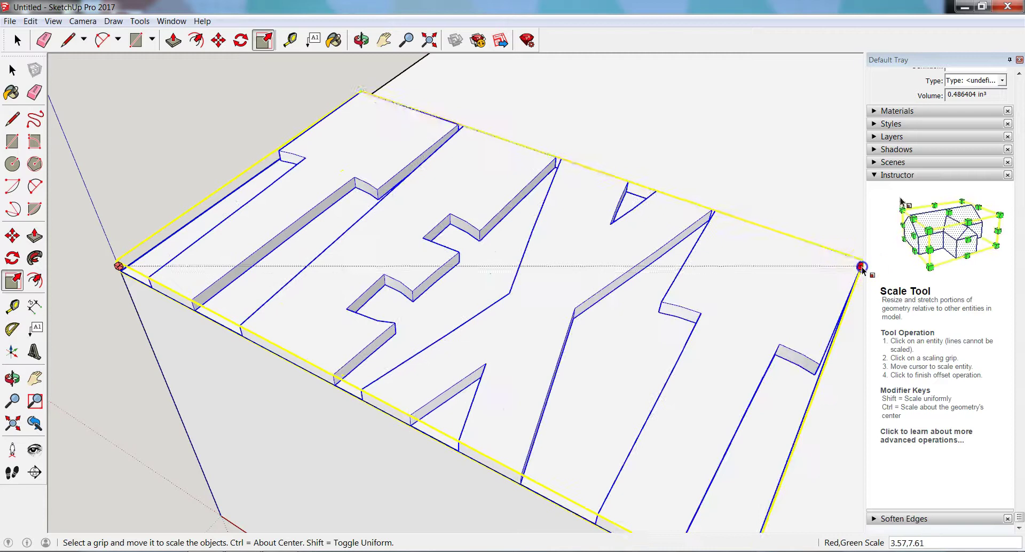
{"action": "left_click", "coordinate": [869, 264]}
{"action": "scroll", "coordinate": [790, 322], "scroll_direction": "down", "scroll_amount": 4}
{"action": "mouse_move", "coordinate": [822, 334]}
{"action": "middle_mouse_down"}
{"action": "mouse_move", "coordinate": [737, 344]}
{"action": "mouse_move", "coordinate": [631, 316]}
{"action": "mouse_move", "coordinate": [616, 286]}
{"action": "mouse_move", "coordinate": [778, 397]}
{"action": "middle_mouse_up"}
{"action": "scroll", "coordinate": [777, 395], "scroll_direction": "up", "scroll_amount": 2}
{"action": "scroll", "coordinate": [775, 396], "scroll_direction": "up", "scroll_amount": 2}
{"action": "scroll", "coordinate": [762, 406], "scroll_direction": "up", "scroll_amount": 4}
{"action": "scroll", "coordinate": [745, 392], "scroll_direction": "up", "scroll_amount": 2}
{"action": "scroll", "coordinate": [744, 394], "scroll_direction": "up", "scroll_amount": 2}
Step: Fine-tune the lettering's footprint with a small additional scale
{"action": "left_click", "coordinate": [738, 351]}
{"action": "scroll", "coordinate": [790, 368], "scroll_direction": "up", "scroll_amount": 2}
{"action": "scroll", "coordinate": [838, 395], "scroll_direction": "up", "scroll_amount": 2}
{"action": "scroll", "coordinate": [841, 394], "scroll_direction": "down", "scroll_amount": 2}
{"action": "scroll", "coordinate": [847, 392], "scroll_direction": "down", "scroll_amount": 2}
{"action": "scroll", "coordinate": [852, 391], "scroll_direction": "down", "scroll_amount": 2}
{"action": "scroll", "coordinate": [858, 390], "scroll_direction": "down", "scroll_amount": 2}
{"action": "left_click", "coordinate": [858, 388]}
{"action": "scroll", "coordinate": [737, 344], "scroll_direction": "down", "scroll_amount": 3}
{"action": "scroll", "coordinate": [710, 339], "scroll_direction": "down", "scroll_amount": 2}
{"action": "scroll", "coordinate": [755, 350], "scroll_direction": "down", "scroll_amount": 2}
Step: Scale the lettering upward in blue to make the letters much taller
{"action": "middle_click_drag", "start_coordinate": [827, 383], "coordinate": [786, 344]}
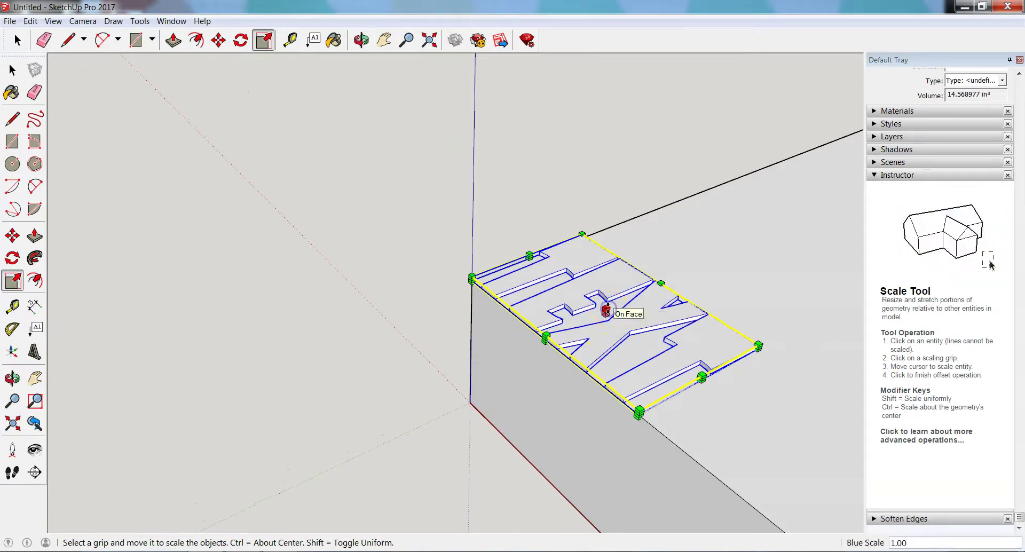
{"action": "left_click", "coordinate": [607, 308]}
{"action": "left_click", "coordinate": [608, 257]}
{"action": "middle_click_drag", "start_coordinate": [826, 395], "coordinate": [808, 368]}
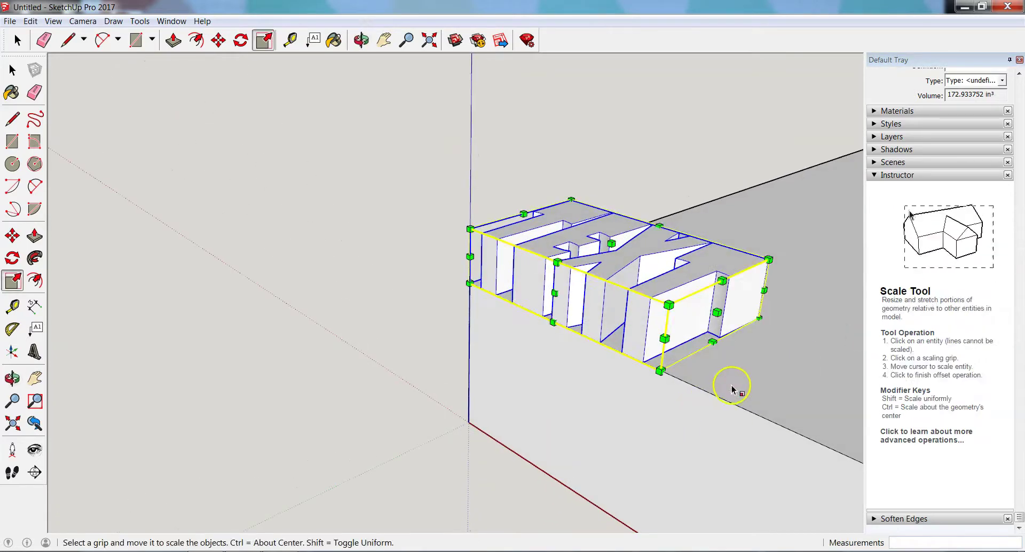
Step: Pan and orbit until the whole slab is in view
{"action": "left_click", "coordinate": [384, 40]}
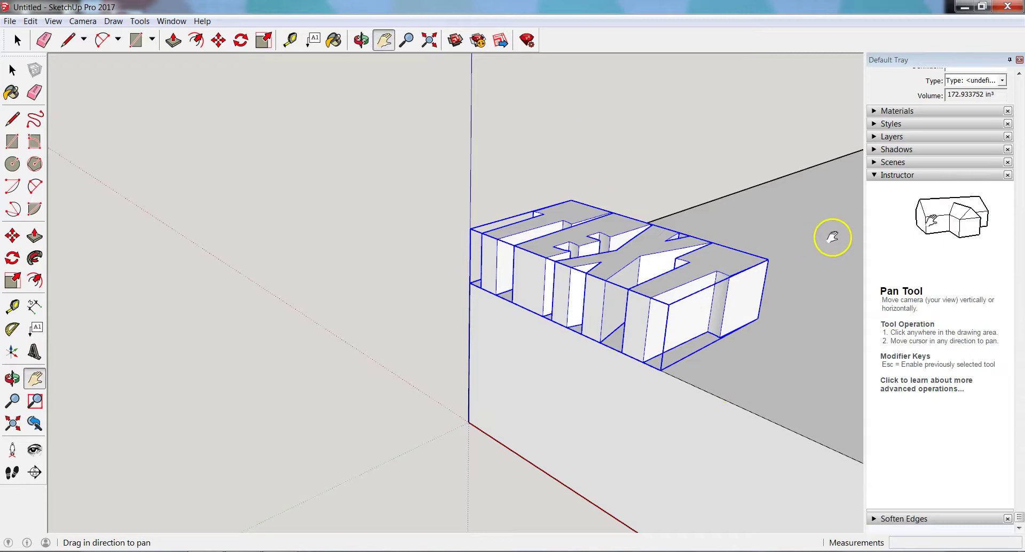
{"action": "left_click_drag", "start_coordinate": [831, 236], "coordinate": [403, 189]}
{"action": "scroll", "coordinate": [568, 226], "scroll_direction": "down", "scroll_amount": 3}
{"action": "scroll", "coordinate": [670, 296], "scroll_direction": "down", "scroll_amount": 2}
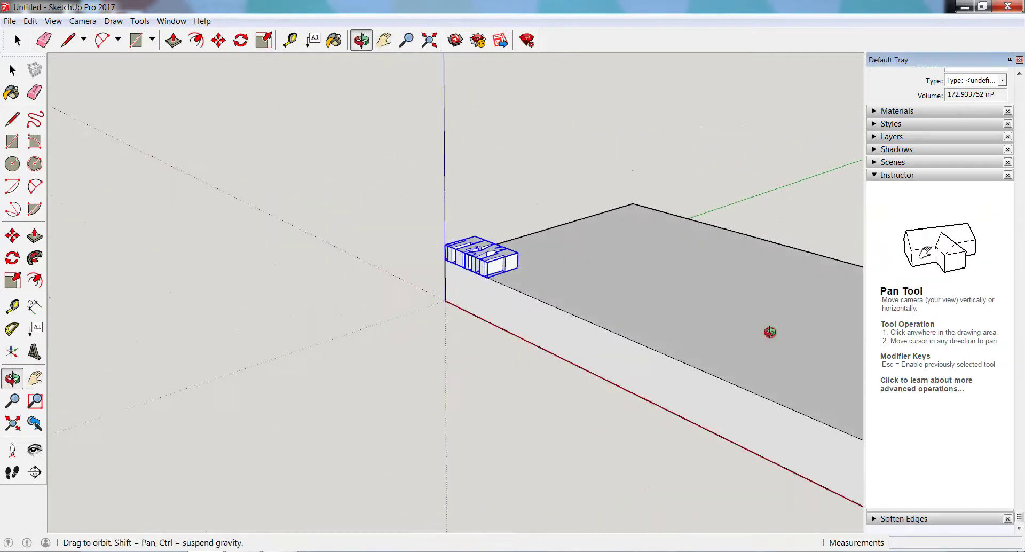
{"action": "mouse_move", "coordinate": [771, 332]}
{"action": "middle_mouse_down"}
{"action": "mouse_move", "coordinate": [629, 288]}
{"action": "mouse_move", "coordinate": [806, 369]}
{"action": "middle_mouse_up"}
{"action": "key", "text": "h"}
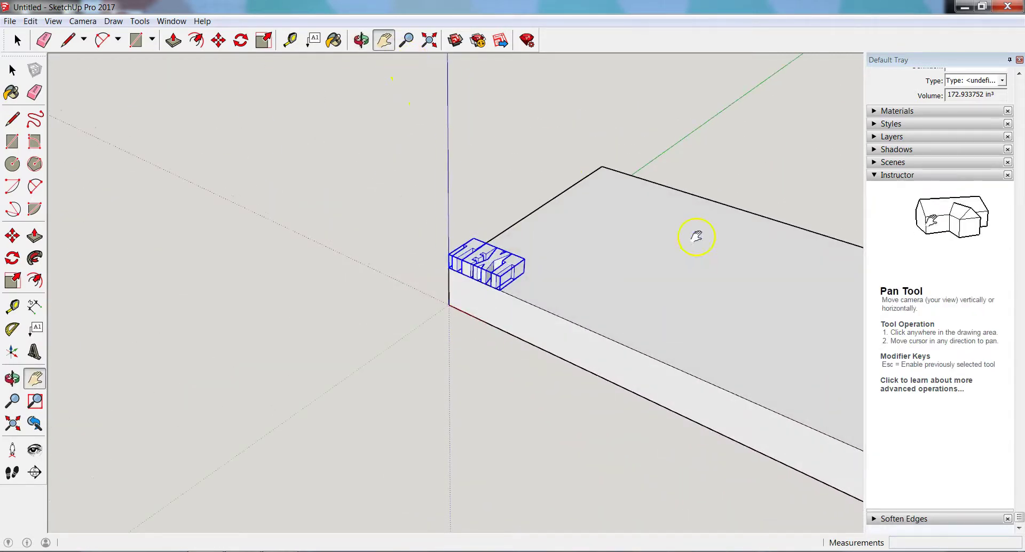
{"action": "mouse_move", "coordinate": [698, 235]}
{"action": "left_mouse_down"}
{"action": "mouse_move", "coordinate": [520, 200]}
{"action": "mouse_move", "coordinate": [476, 219]}
{"action": "left_mouse_up"}
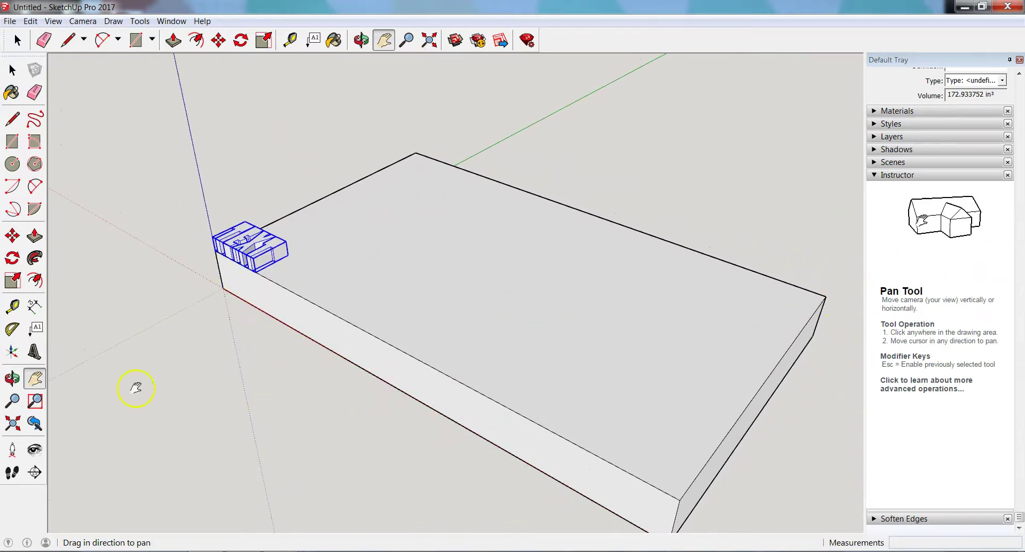
Step: Scale the lettering wider so it stretches out to the slab's far corner
{"action": "left_click", "coordinate": [13, 280]}
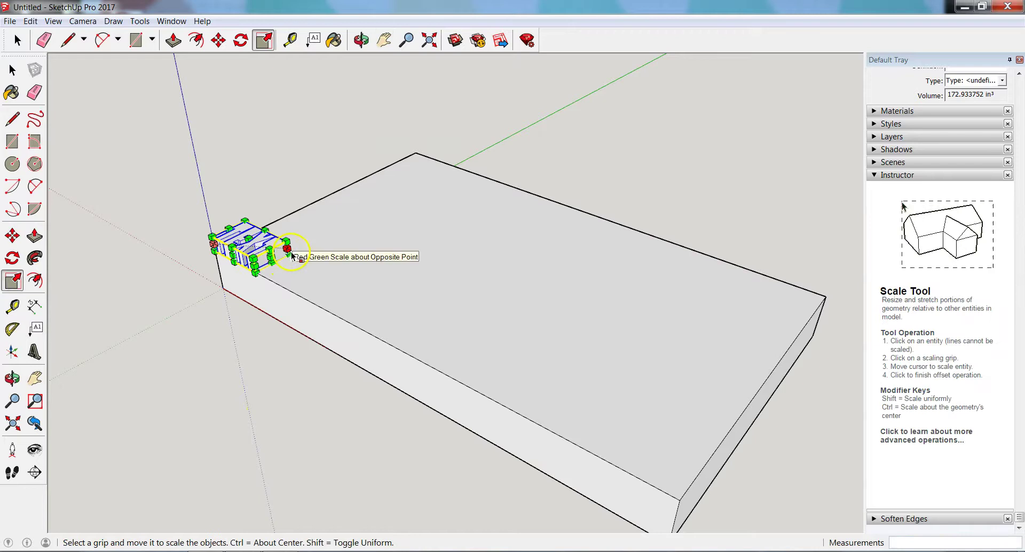
{"action": "mouse_move", "coordinate": [288, 249]}
{"action": "left_mouse_down"}
{"action": "mouse_move", "coordinate": [736, 304]}
{"action": "mouse_move", "coordinate": [841, 304]}
{"action": "left_mouse_up"}
{"action": "mouse_move", "coordinate": [841, 304]}
{"action": "middle_mouse_down"}
{"action": "mouse_move", "coordinate": [629, 286]}
{"action": "mouse_move", "coordinate": [455, 229]}
{"action": "mouse_move", "coordinate": [417, 170]}
{"action": "mouse_move", "coordinate": [429, 189]}
{"action": "middle_mouse_up"}
{"action": "scroll", "coordinate": [455, 294], "scroll_direction": "up", "scroll_amount": 1}
{"action": "scroll", "coordinate": [454, 297], "scroll_direction": "up", "scroll_amount": 1}
{"action": "scroll", "coordinate": [424, 268], "scroll_direction": "up", "scroll_amount": 1}
{"action": "mouse_move", "coordinate": [434, 275]}
{"action": "left_mouse_down"}
{"action": "mouse_move", "coordinate": [475, 276]}
{"action": "mouse_move", "coordinate": [472, 312]}
{"action": "left_mouse_up"}
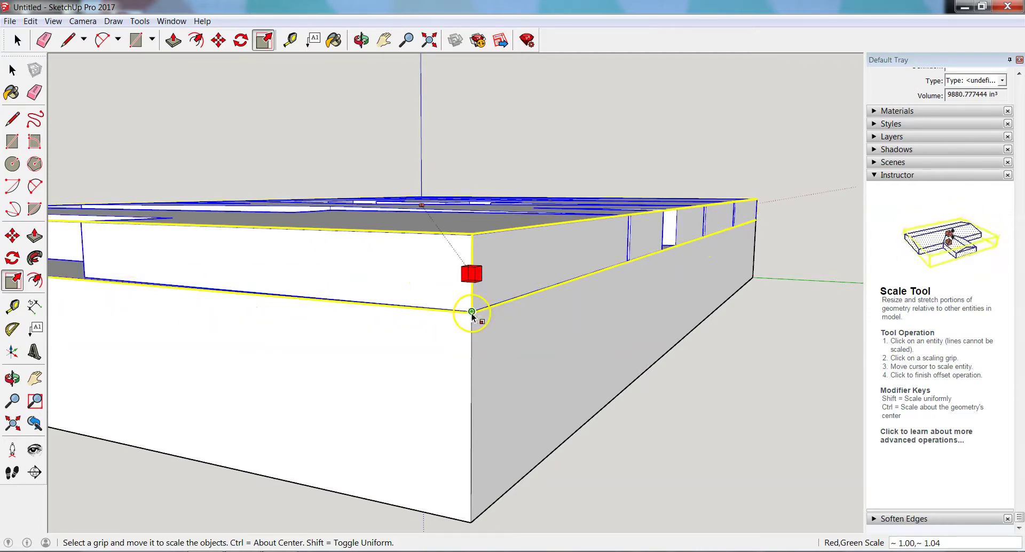
{"action": "left_click", "coordinate": [472, 312]}
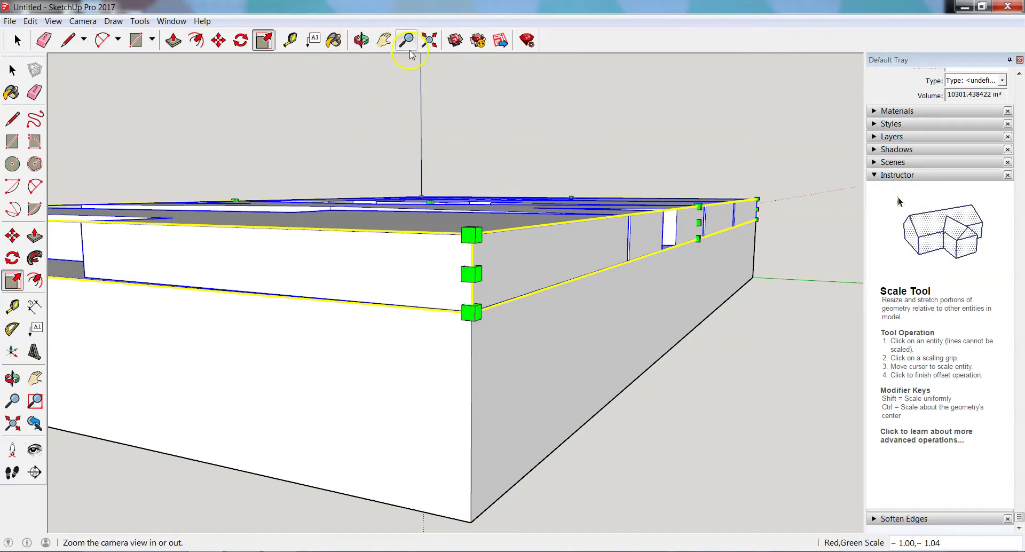
Step: Zoom to extents, then pan, orbit and zoom to look down on the letters
{"action": "left_click", "coordinate": [428, 40]}
{"action": "scroll", "coordinate": [500, 238], "scroll_direction": "down", "scroll_amount": 3}
{"action": "scroll", "coordinate": [408, 126], "scroll_direction": "down", "scroll_amount": 3}
{"action": "left_click", "coordinate": [384, 40]}
{"action": "scroll", "coordinate": [477, 179], "scroll_direction": "up", "scroll_amount": 1}
{"action": "left_click_drag", "start_coordinate": [476, 179], "coordinate": [477, 238]}
{"action": "left_click", "coordinate": [361, 40]}
{"action": "mouse_move", "coordinate": [384, 66]}
{"action": "left_mouse_down"}
{"action": "mouse_move", "coordinate": [662, 348]}
{"action": "mouse_move", "coordinate": [842, 399]}
{"action": "left_mouse_up"}
{"action": "scroll", "coordinate": [479, 282], "scroll_direction": "up", "scroll_amount": 3}
{"action": "scroll", "coordinate": [476, 275], "scroll_direction": "up", "scroll_amount": 2}
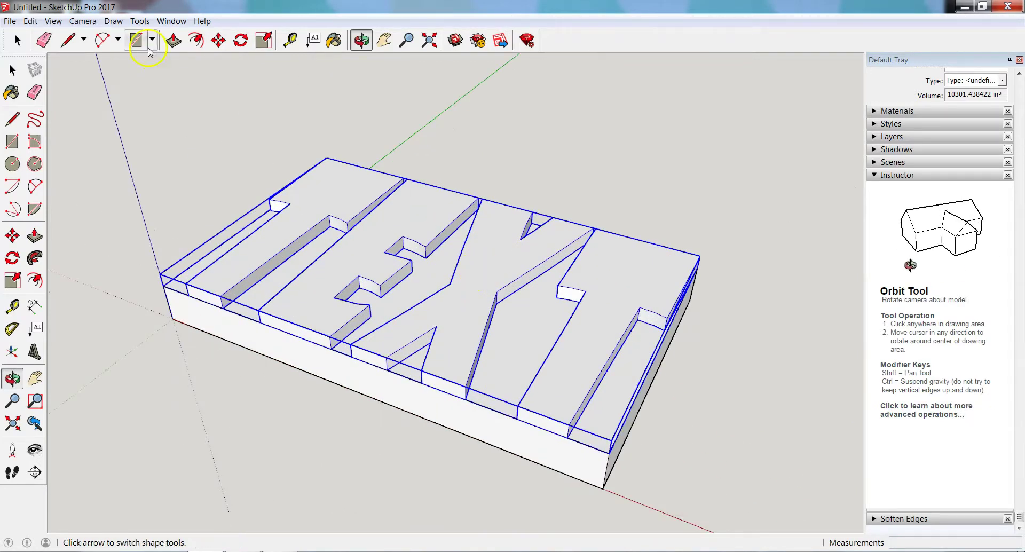
Step: Clear the selection on the TEXT model with the Select tool
{"action": "left_click", "coordinate": [17, 40]}
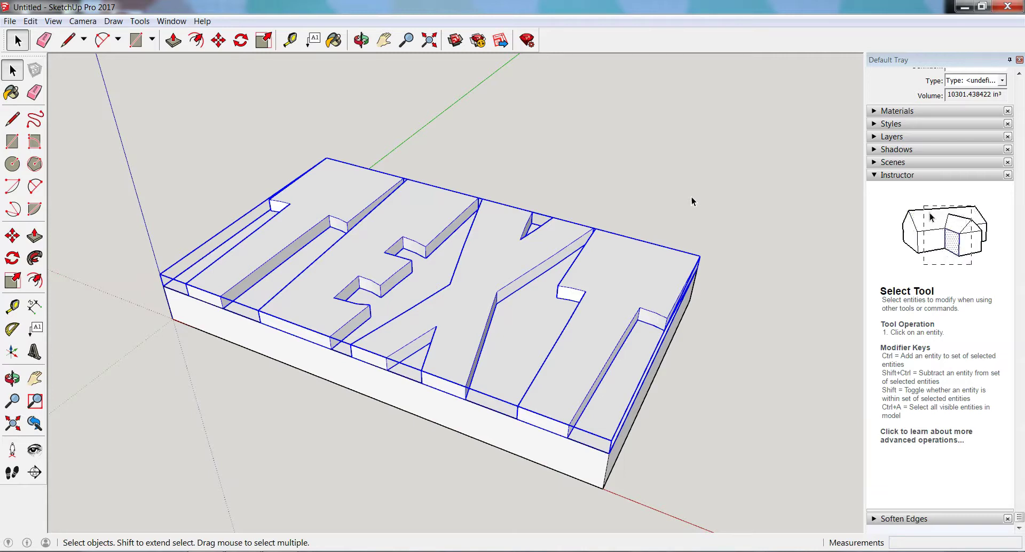
{"action": "left_click", "coordinate": [607, 202]}
{"action": "left_click", "coordinate": [617, 198]}
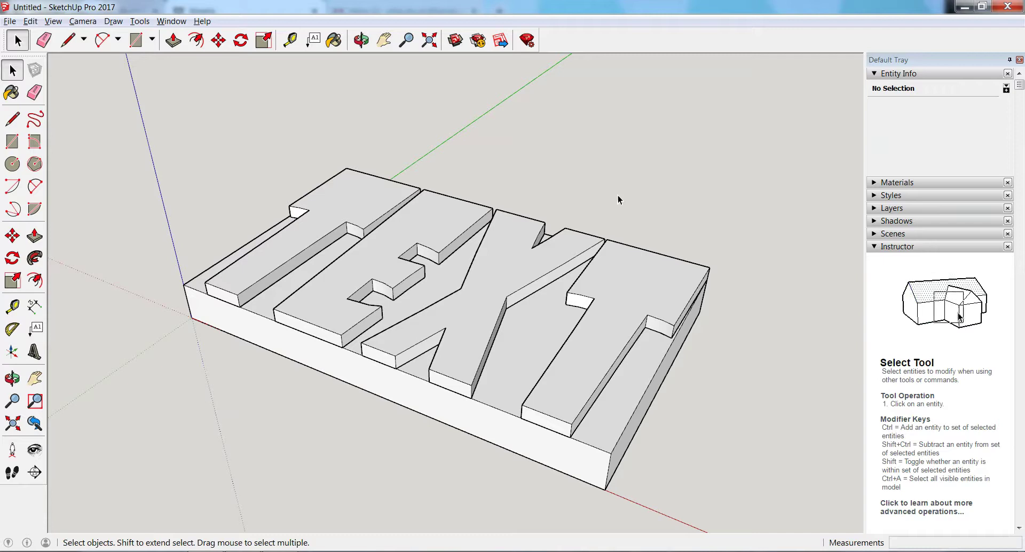
Step: Activate the Paint Bucket and browse the Materials Colors swatches
{"action": "left_click", "coordinate": [335, 40]}
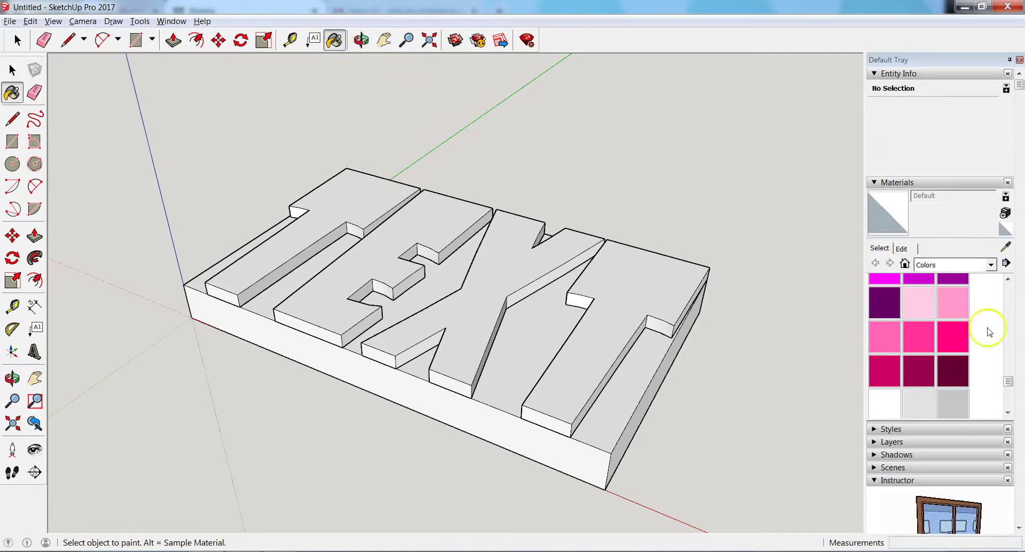
{"action": "scroll", "coordinate": [968, 331], "scroll_direction": "up", "scroll_amount": 3}
{"action": "scroll", "coordinate": [967, 331], "scroll_direction": "up", "scroll_amount": 3}
{"action": "scroll", "coordinate": [968, 331], "scroll_direction": "up", "scroll_amount": 3}
{"action": "scroll", "coordinate": [969, 331], "scroll_direction": "up", "scroll_amount": 3}
{"action": "scroll", "coordinate": [969, 330], "scroll_direction": "down", "scroll_amount": 2}
{"action": "scroll", "coordinate": [971, 330], "scroll_direction": "down", "scroll_amount": 3}
{"action": "scroll", "coordinate": [974, 330], "scroll_direction": "down", "scroll_amount": 3}
{"action": "scroll", "coordinate": [976, 330], "scroll_direction": "down", "scroll_amount": 3}
{"action": "scroll", "coordinate": [976, 330], "scroll_direction": "down", "scroll_amount": 2}
{"action": "scroll", "coordinate": [976, 330], "scroll_direction": "up", "scroll_amount": 4}
{"action": "scroll", "coordinate": [977, 330], "scroll_direction": "up", "scroll_amount": 3}
{"action": "scroll", "coordinate": [976, 330], "scroll_direction": "up", "scroll_amount": 3}
{"action": "scroll", "coordinate": [976, 329], "scroll_direction": "up", "scroll_amount": 3}
{"action": "scroll", "coordinate": [976, 329], "scroll_direction": "up", "scroll_amount": 2}
{"action": "scroll", "coordinate": [976, 330], "scroll_direction": "up", "scroll_amount": 1}
Step: Paint the TEXT letters with red Color A05
{"action": "left_click", "coordinate": [923, 329]}
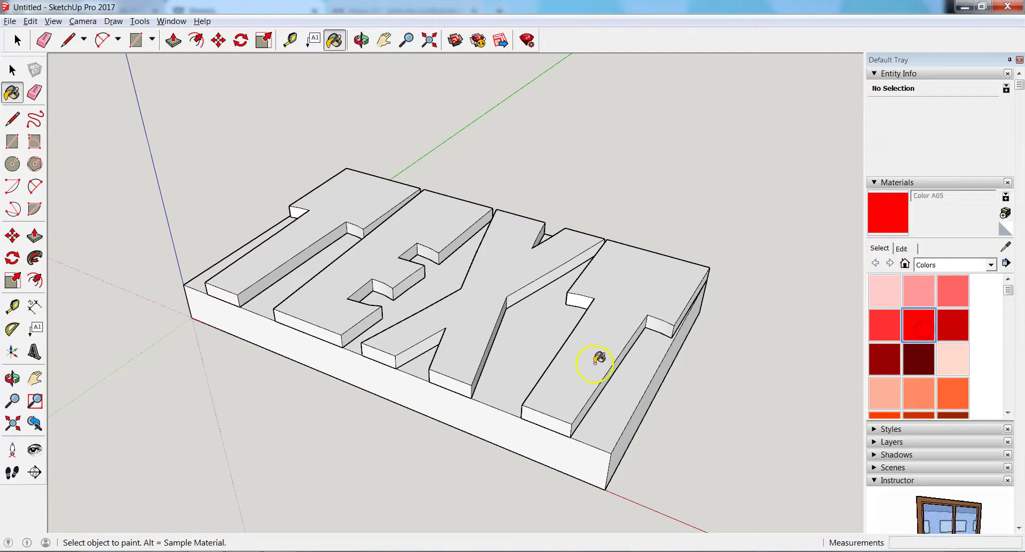
{"action": "left_click", "coordinate": [338, 198]}
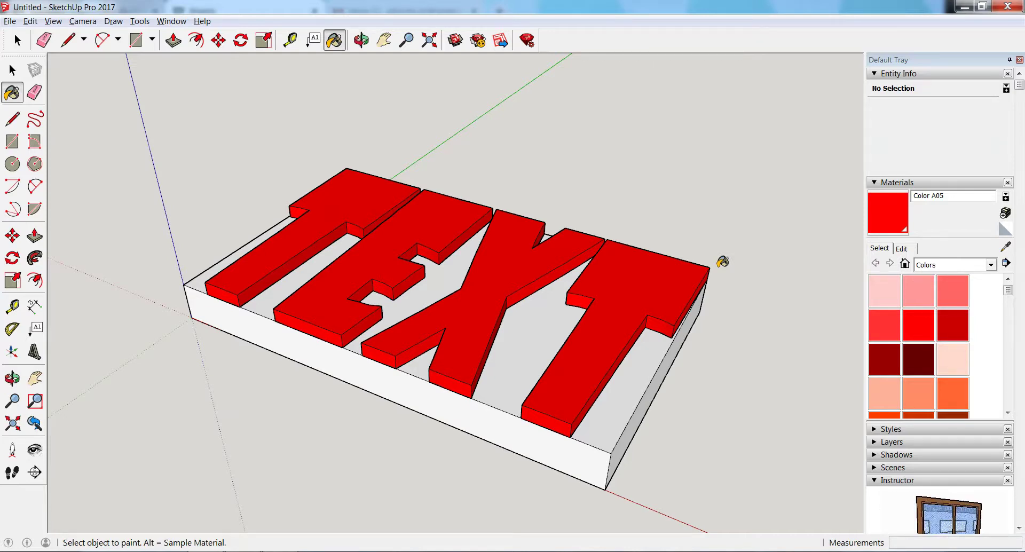
{"action": "left_click", "coordinate": [17, 42]}
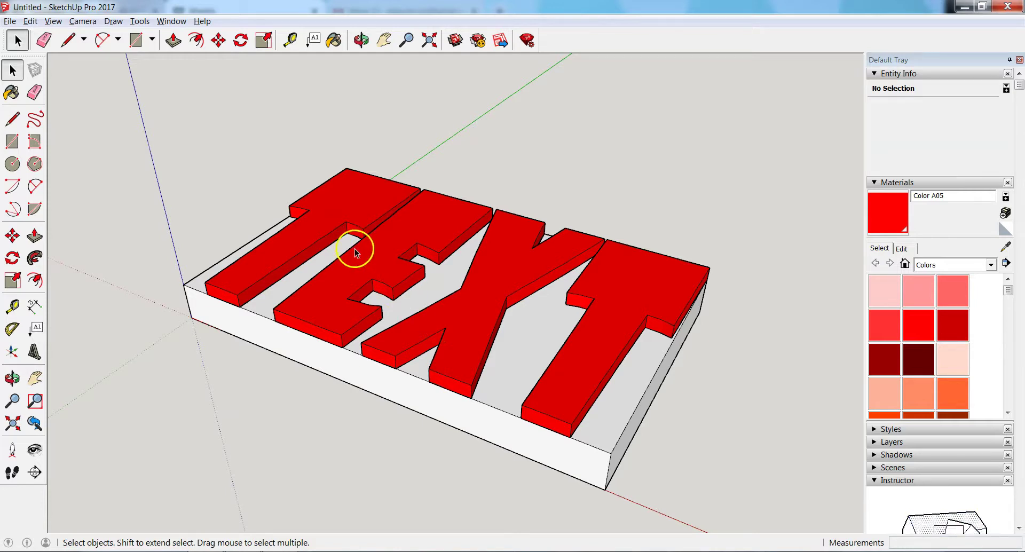
Step: Explode the TEXT component and select one letter's top face
{"action": "right_click", "coordinate": [353, 194]}
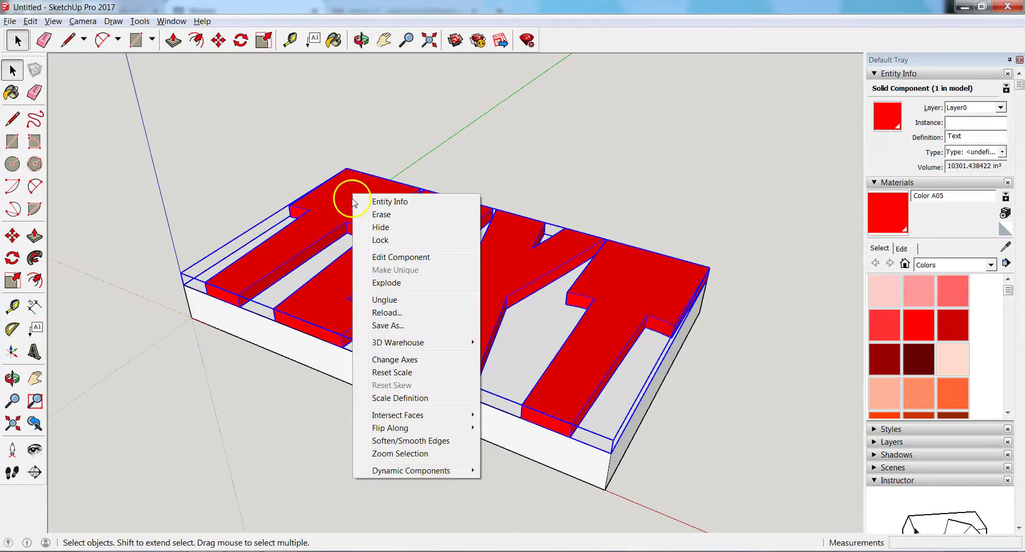
{"action": "left_click", "coordinate": [395, 283]}
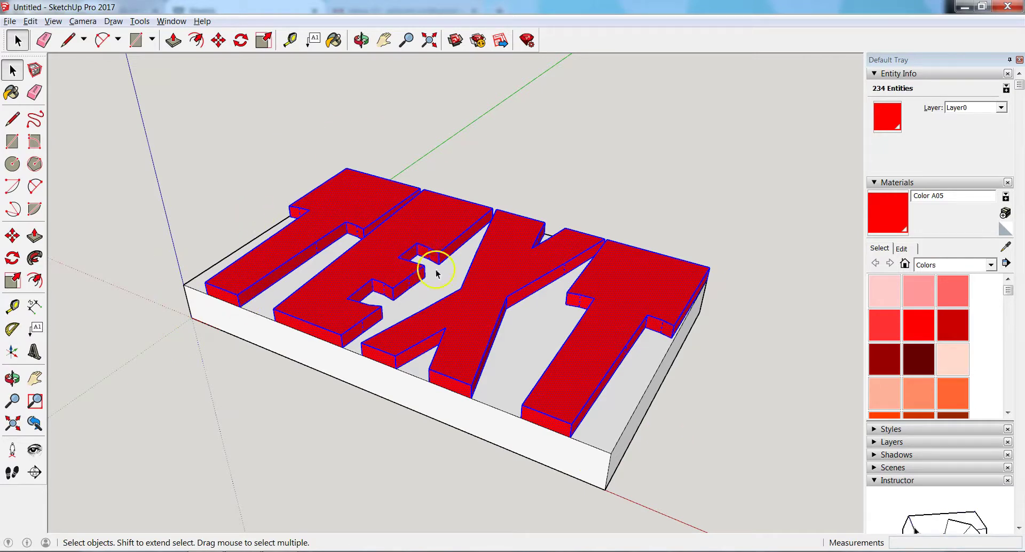
{"action": "left_click", "coordinate": [667, 408]}
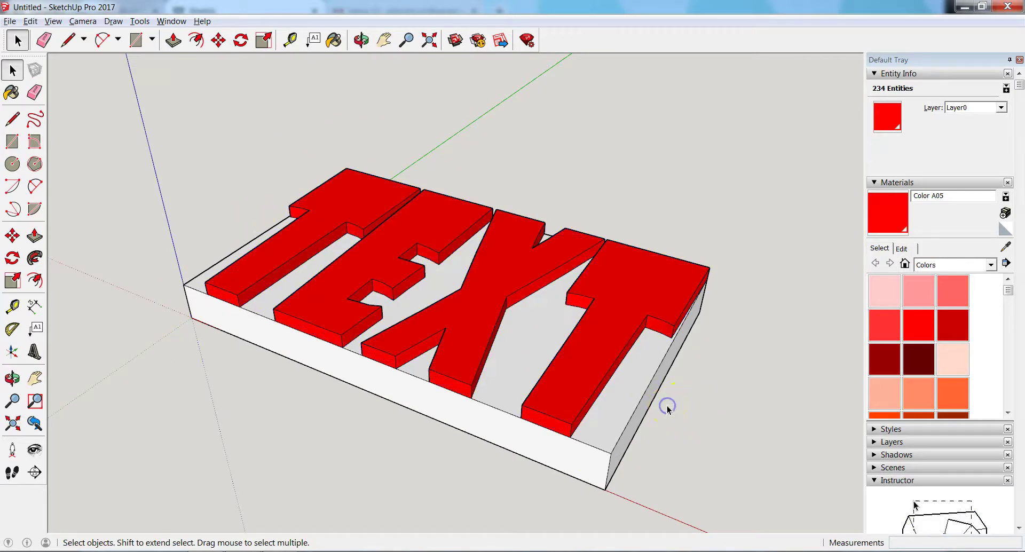
{"action": "left_click", "coordinate": [345, 201]}
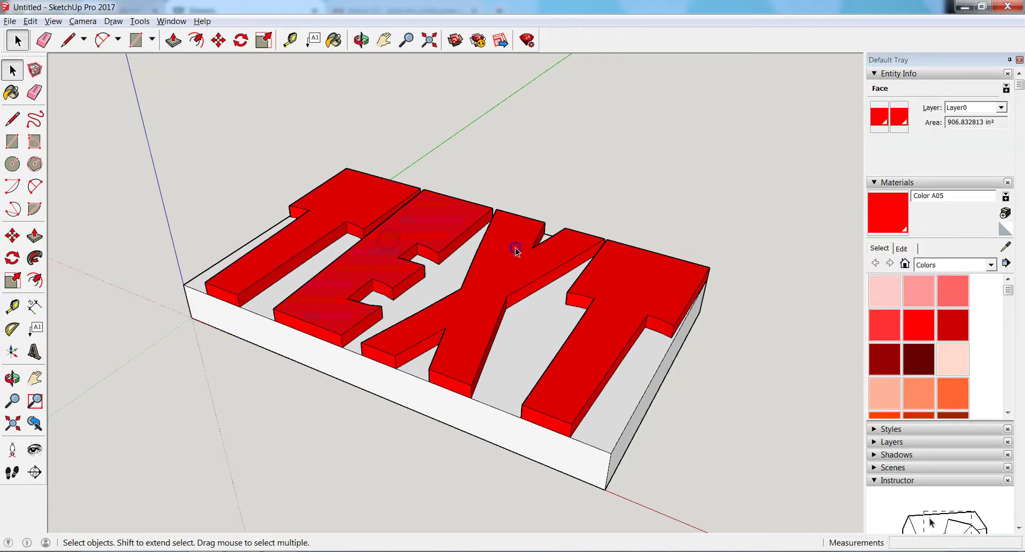
Step: Paint the last T's top yellow and the X's top bright green
{"action": "left_click", "coordinate": [632, 291]}
{"action": "scroll", "coordinate": [956, 345], "scroll_direction": "down", "scroll_amount": 2}
{"action": "scroll", "coordinate": [950, 345], "scroll_direction": "down", "scroll_amount": 1}
{"action": "left_click", "coordinate": [950, 351]}
{"action": "left_click", "coordinate": [607, 282]}
{"action": "scroll", "coordinate": [950, 356], "scroll_direction": "down", "scroll_amount": 3}
{"action": "left_click", "coordinate": [953, 323]}
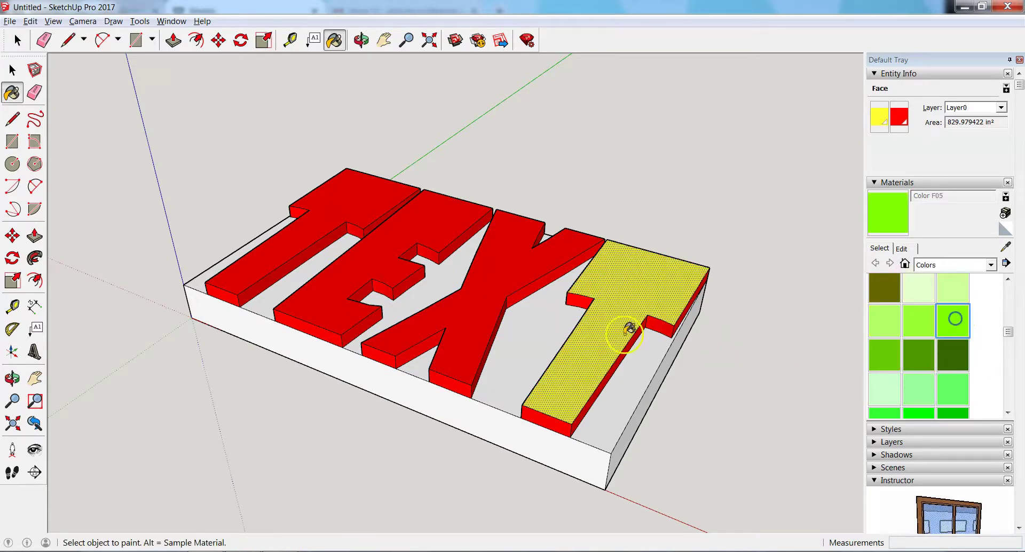
{"action": "left_click", "coordinate": [513, 265]}
Step: Paint the E's top cyan and the first T's top purple
{"action": "scroll", "coordinate": [908, 328], "scroll_direction": "down", "scroll_amount": 3}
{"action": "left_click", "coordinate": [953, 363]}
{"action": "left_click", "coordinate": [428, 208]}
{"action": "scroll", "coordinate": [921, 321], "scroll_direction": "down", "scroll_amount": 4}
{"action": "left_click", "coordinate": [953, 313]}
{"action": "left_click", "coordinate": [369, 205]}
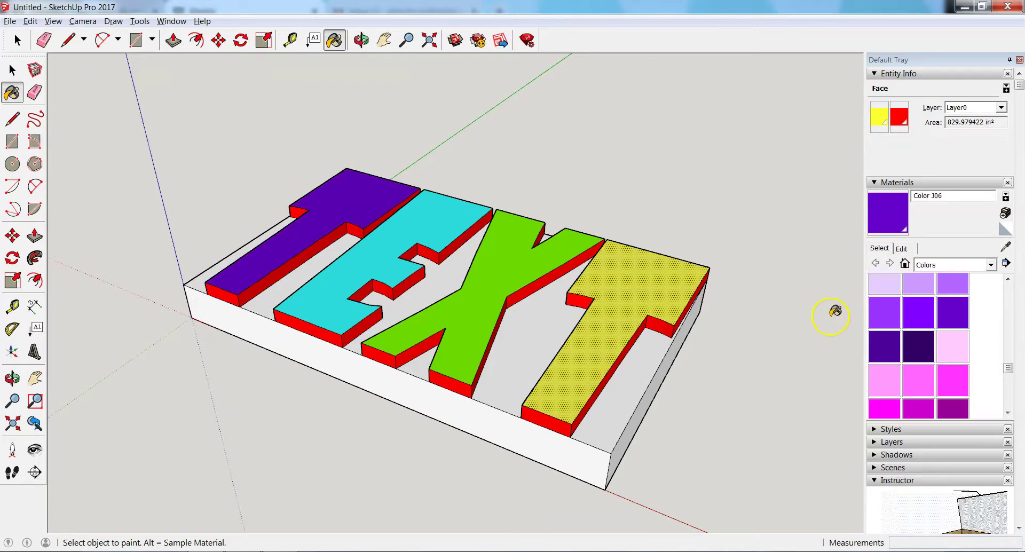
Step: Repaint the X's top, right side and front faces with the default material
{"action": "left_click", "coordinate": [17, 41]}
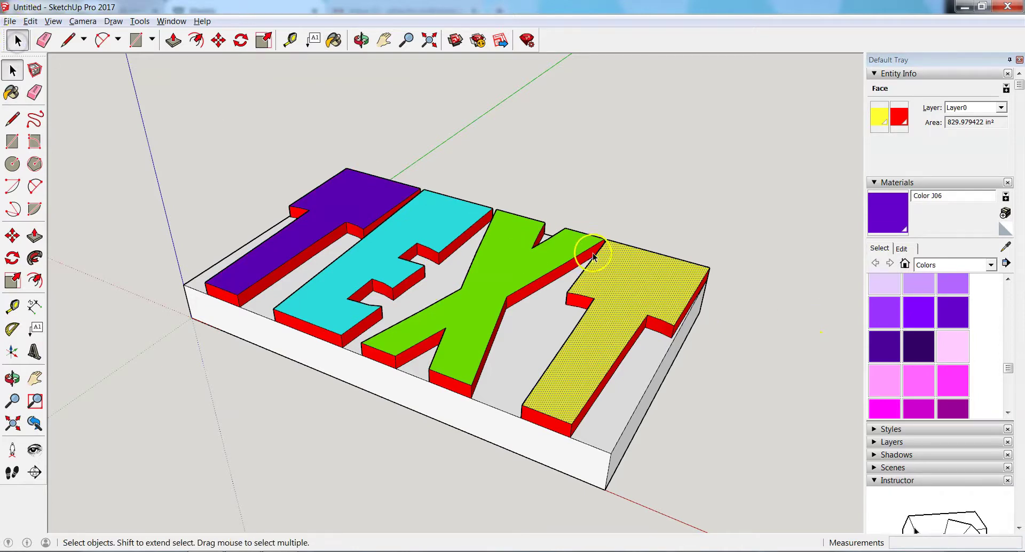
{"action": "left_click", "coordinate": [608, 261]}
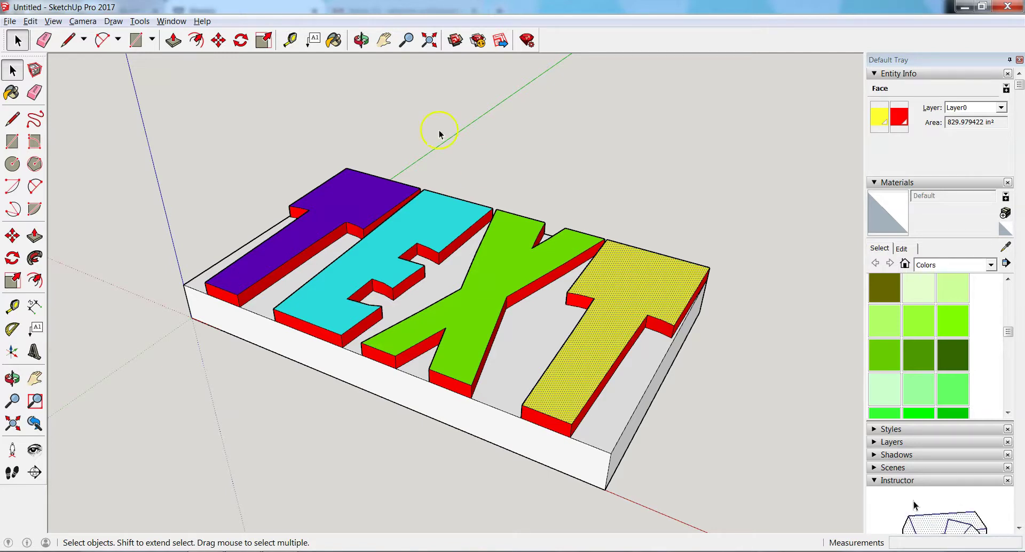
{"action": "left_click", "coordinate": [335, 40]}
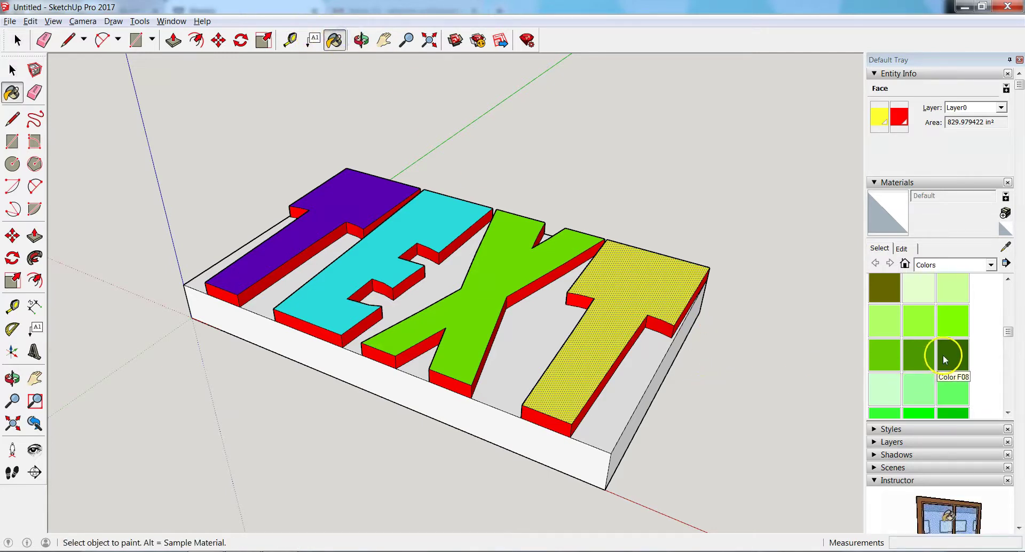
{"action": "left_click", "coordinate": [517, 261]}
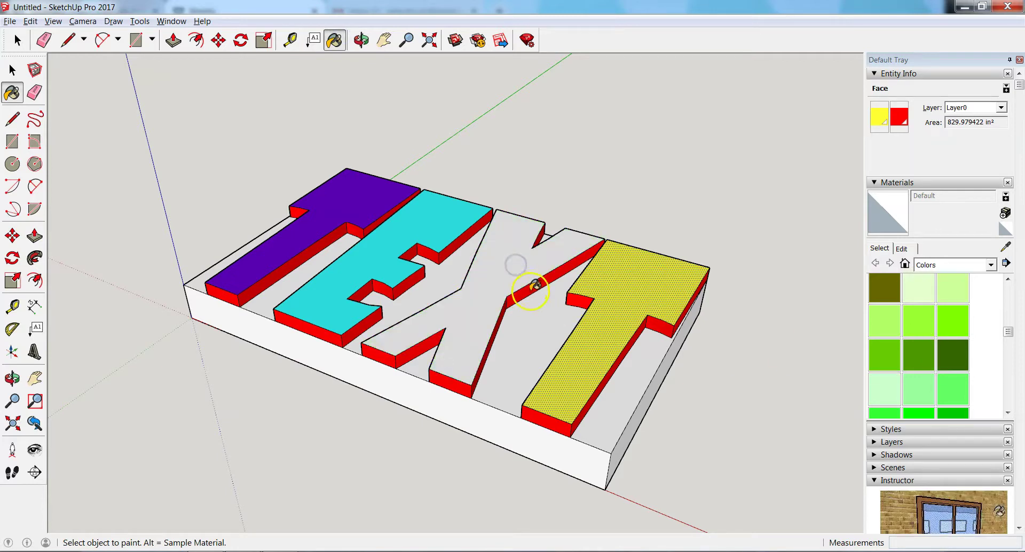
{"action": "left_click", "coordinate": [533, 283]}
{"action": "left_click", "coordinate": [495, 338]}
{"action": "left_click", "coordinate": [452, 384]}
Step: Undo the repaints with Ctrl+Z, restoring the green X top and red sides
{"action": "left_click", "coordinate": [421, 349]}
{"action": "key", "text": "ctrl+z"}
{"action": "key", "text": "ctrl+z"}
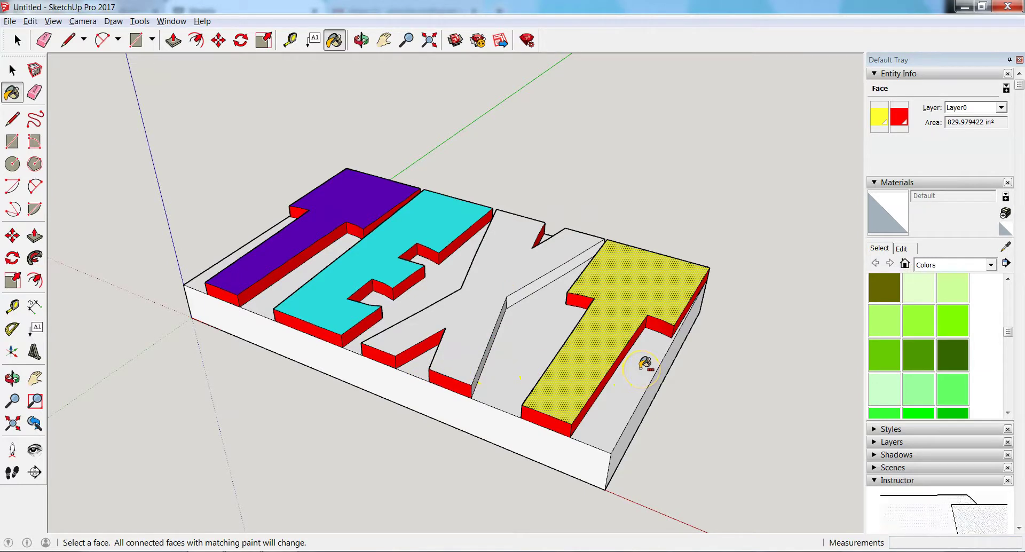
{"action": "key", "text": "ctrl+z"}
{"action": "key", "text": "ctrl+z"}
{"action": "key", "text": "ctrl+z"}
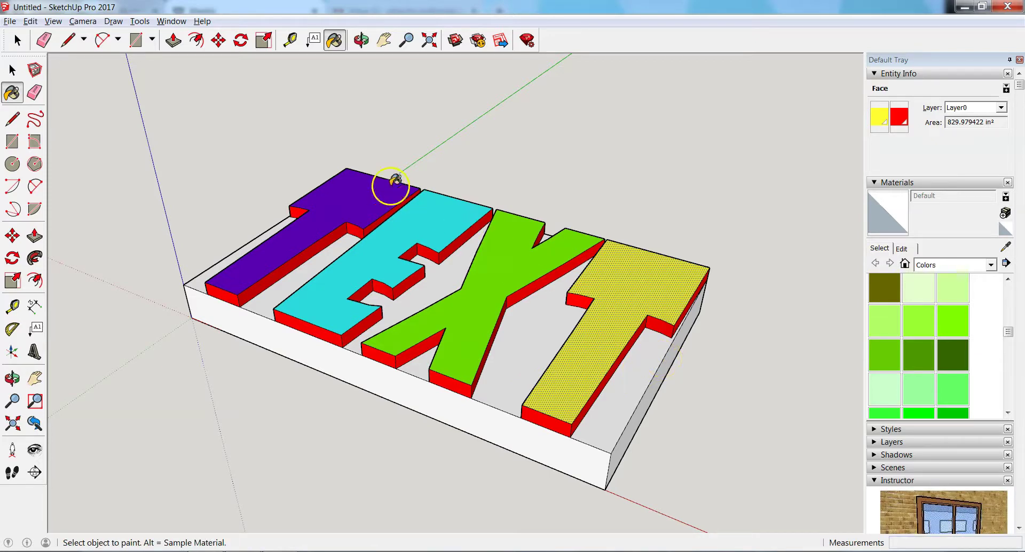
{"action": "left_click", "coordinate": [18, 40]}
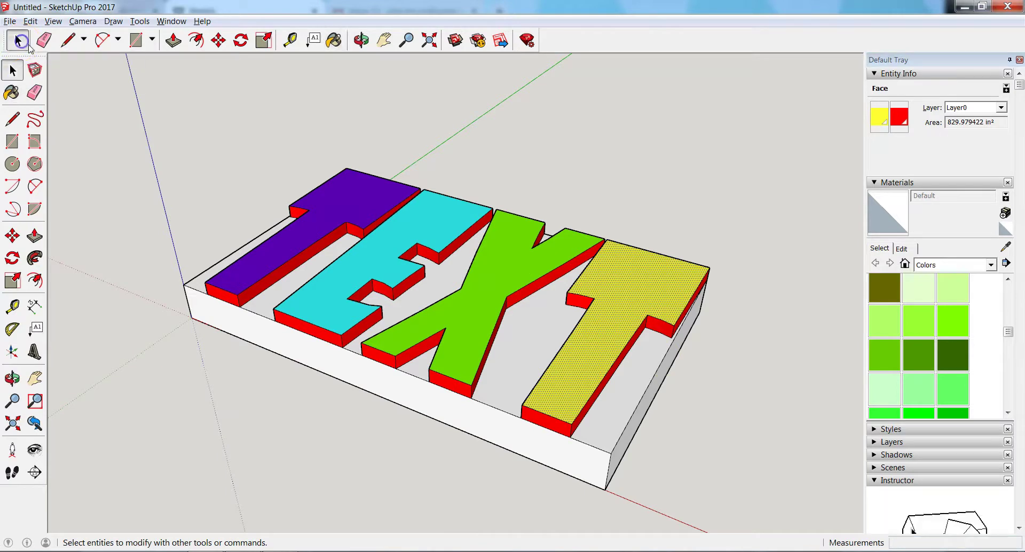
Step: Box-select the slab and all four letters, Make Group, then clear the selection
{"action": "left_click_drag", "start_coordinate": [125, 120], "coordinate": [794, 537]}
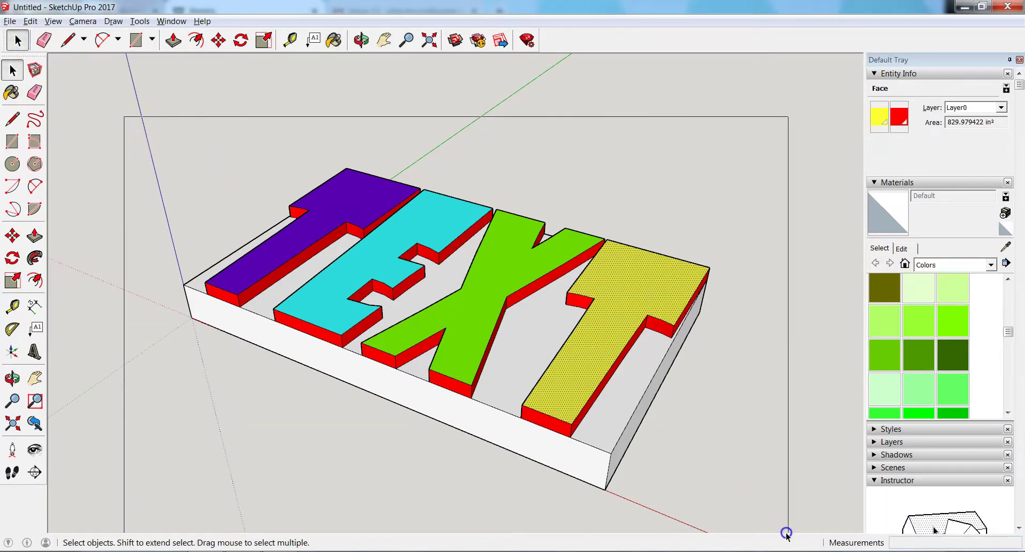
{"action": "right_click", "coordinate": [492, 268]}
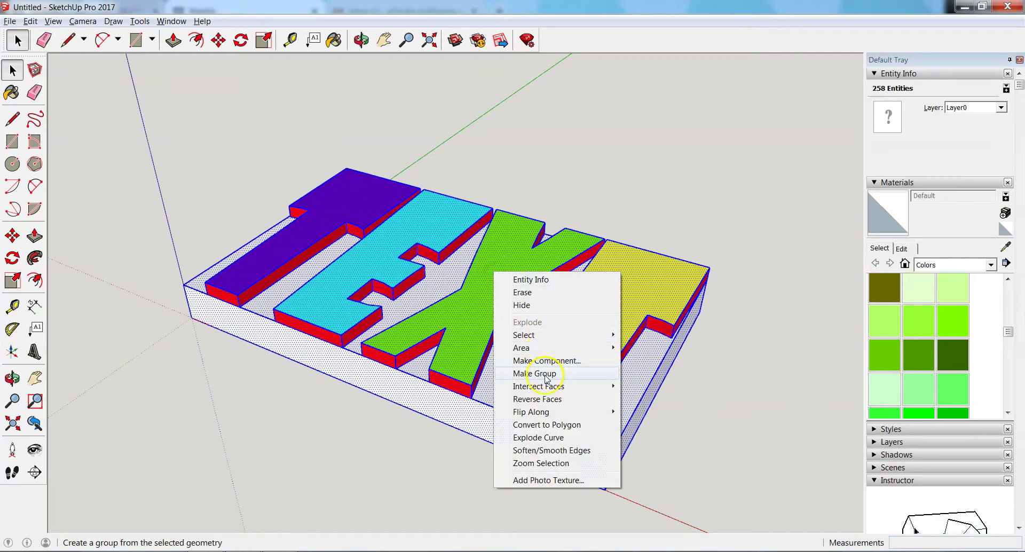
{"action": "left_click", "coordinate": [542, 373]}
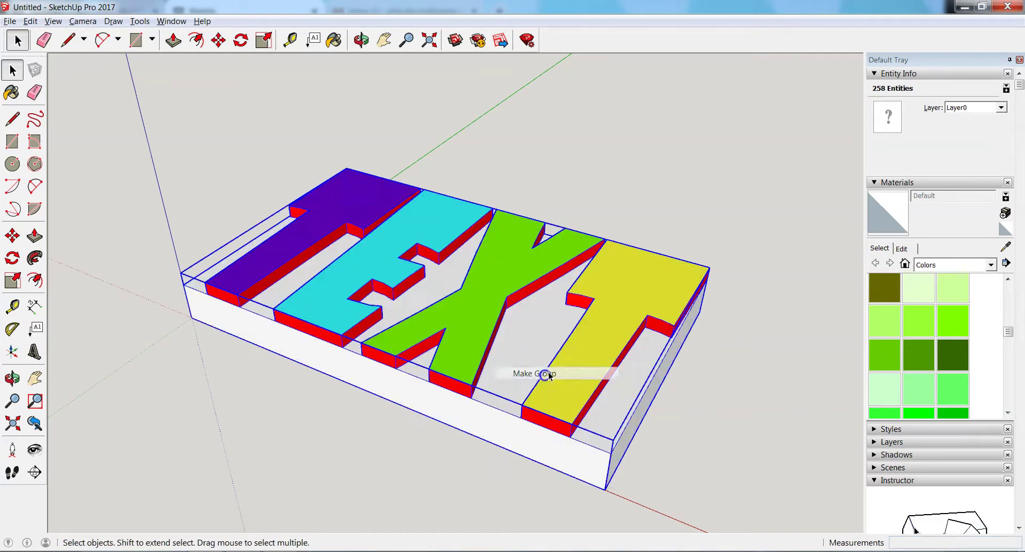
{"action": "left_click", "coordinate": [785, 423]}
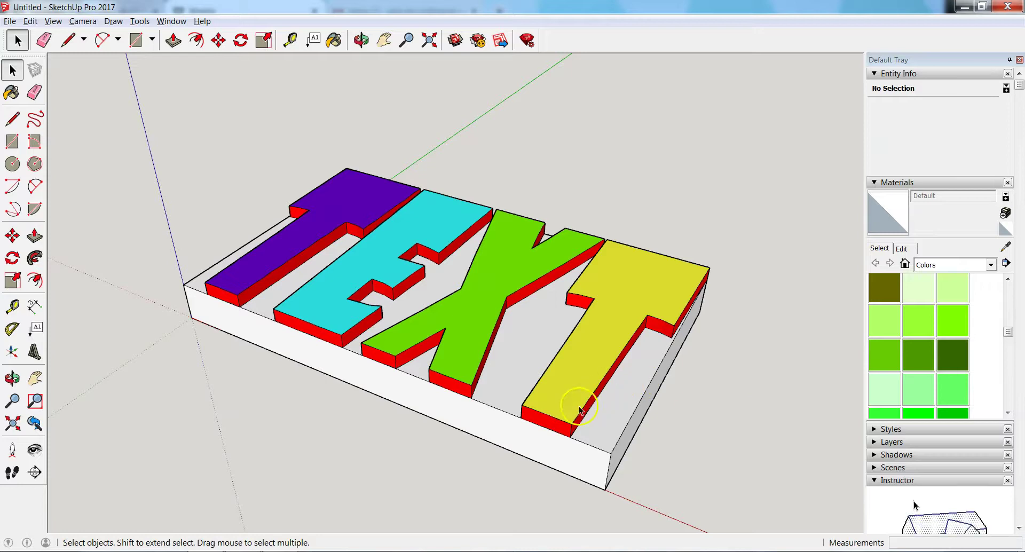
{"action": "scroll", "coordinate": [462, 293], "scroll_direction": "down", "scroll_amount": 1}
{"action": "scroll", "coordinate": [463, 293], "scroll_direction": "down", "scroll_amount": 1}
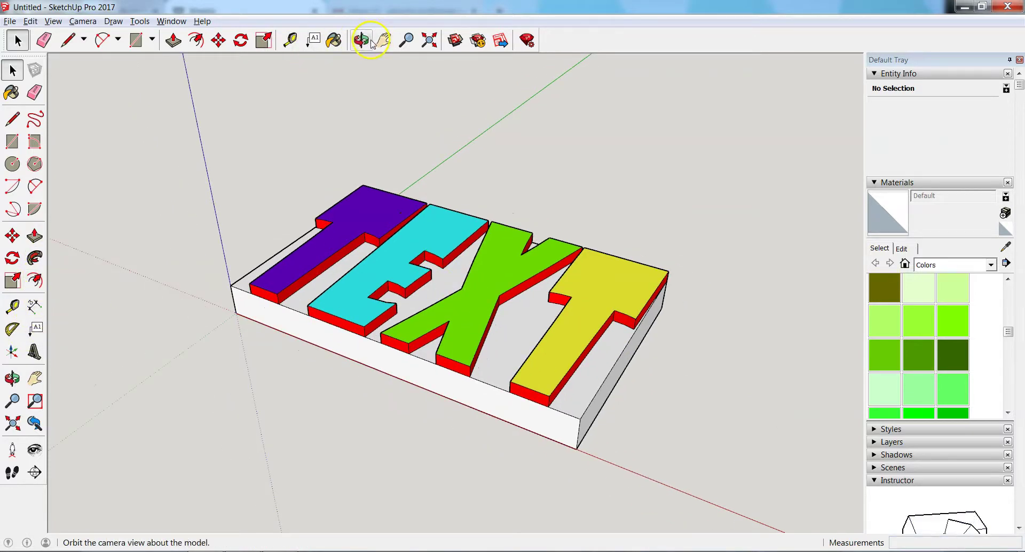
{"action": "left_click", "coordinate": [12, 235]}
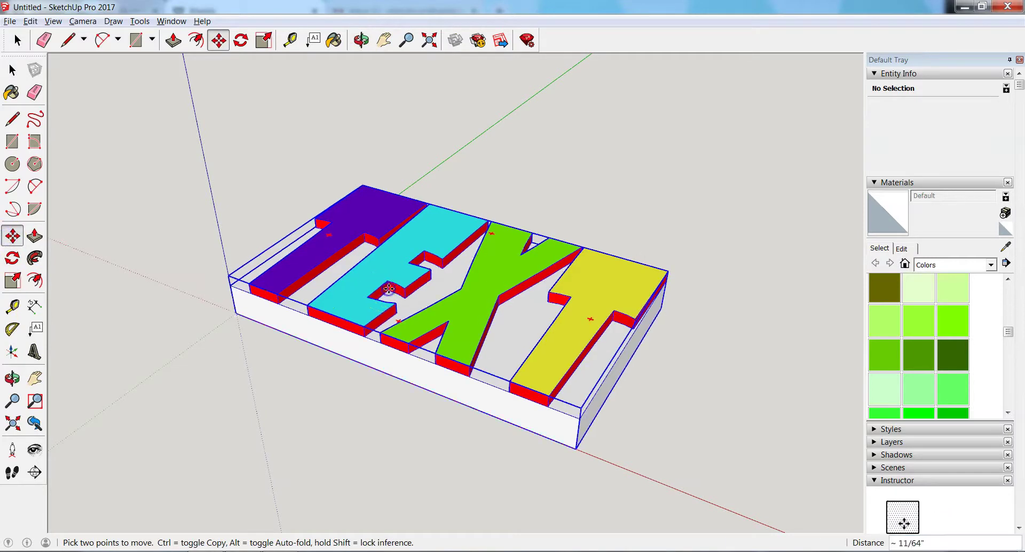
{"action": "left_click", "coordinate": [387, 289]}
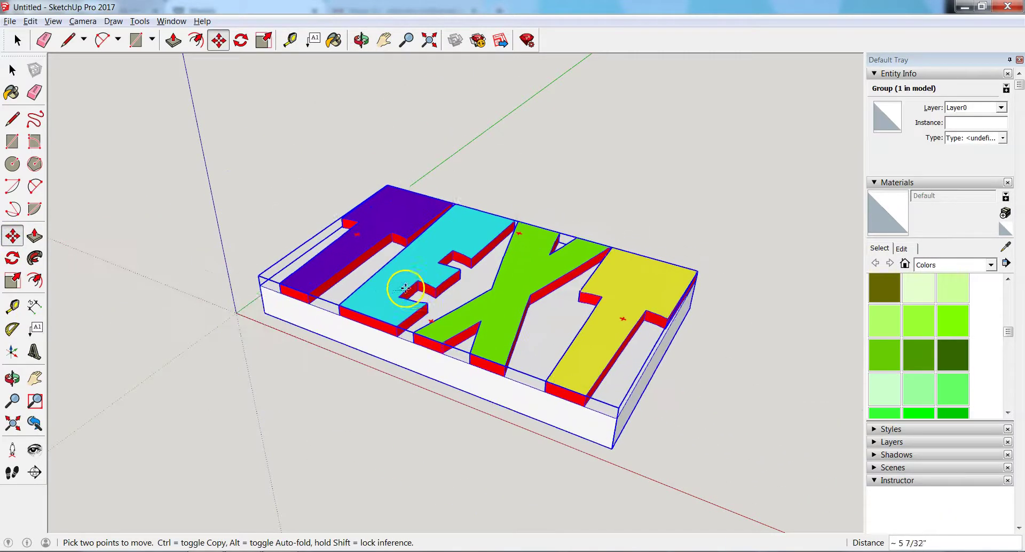
{"action": "left_click", "coordinate": [389, 291]}
{"action": "key", "text": "ctrl+t"}
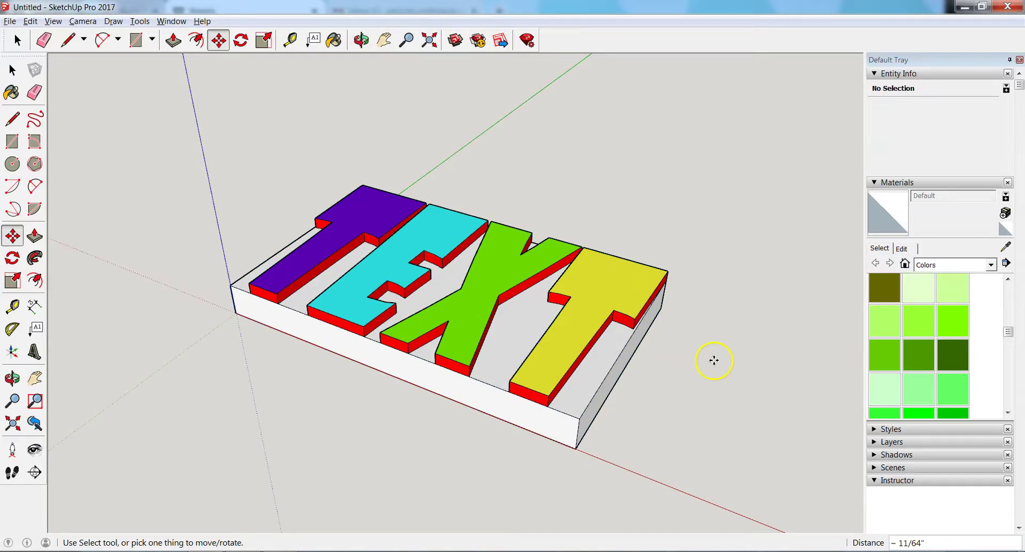